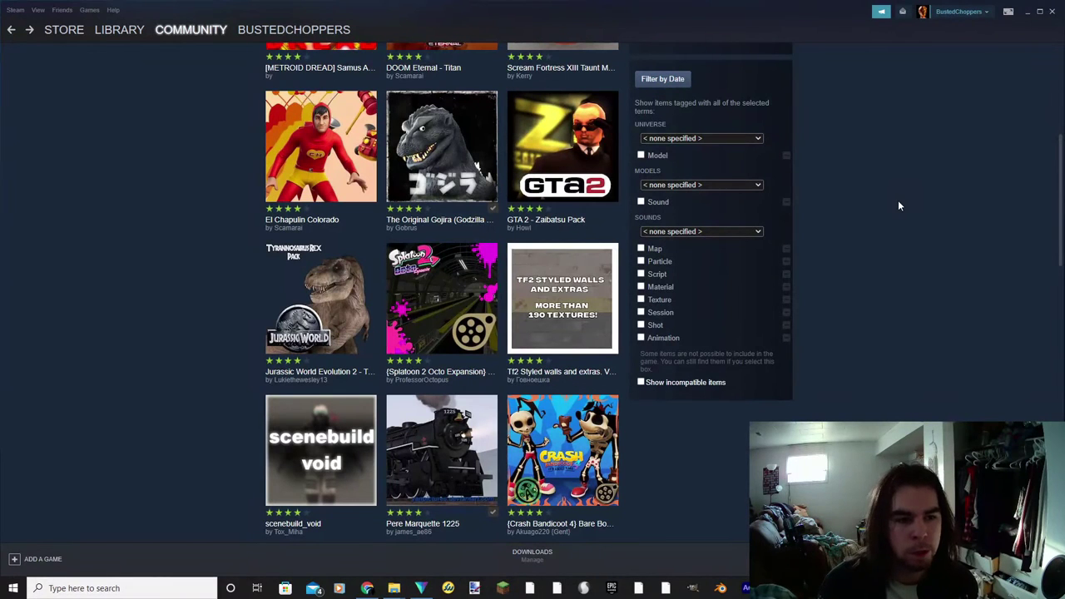
# Open the Jurassic World Evolution 2 - Tyrannosaurus Rex Workshop item and read its description.
pyautogui.moveTo(527, 152)
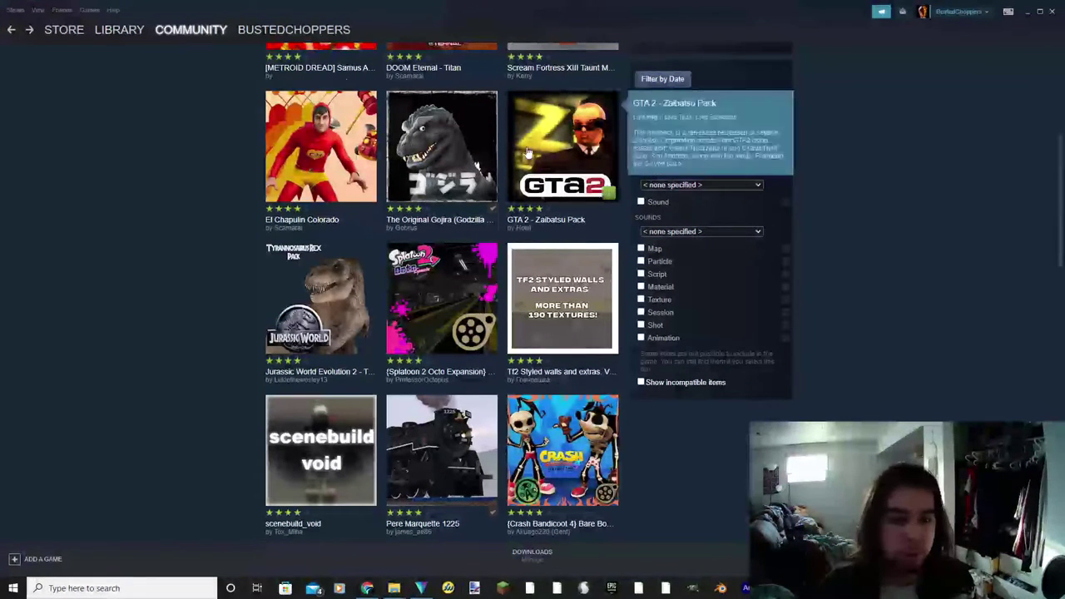
pyautogui.click(320, 315)
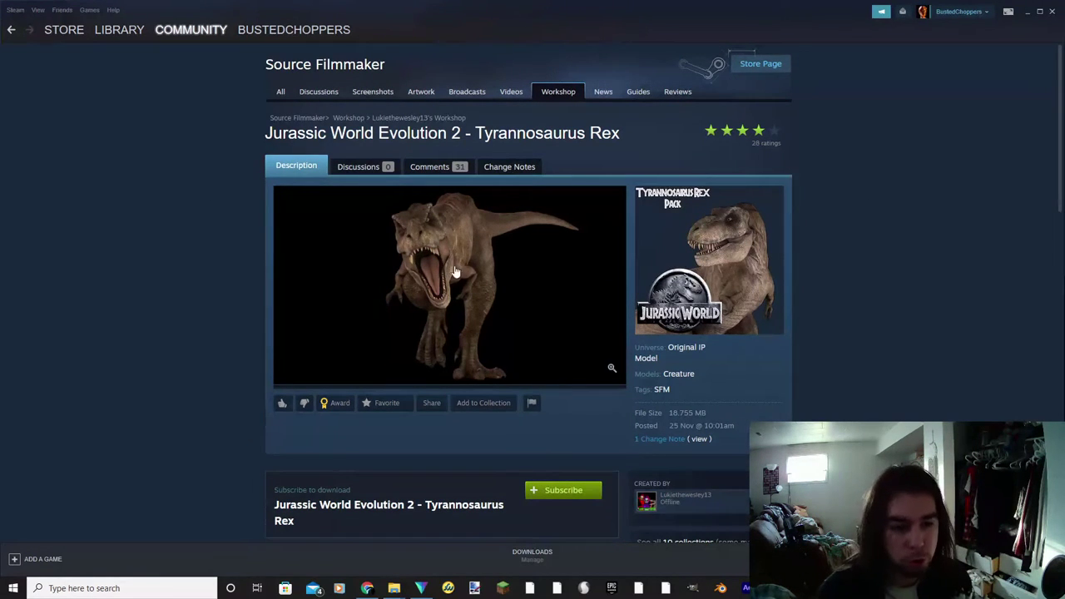
pyautogui.scroll(-8, 712, 340)
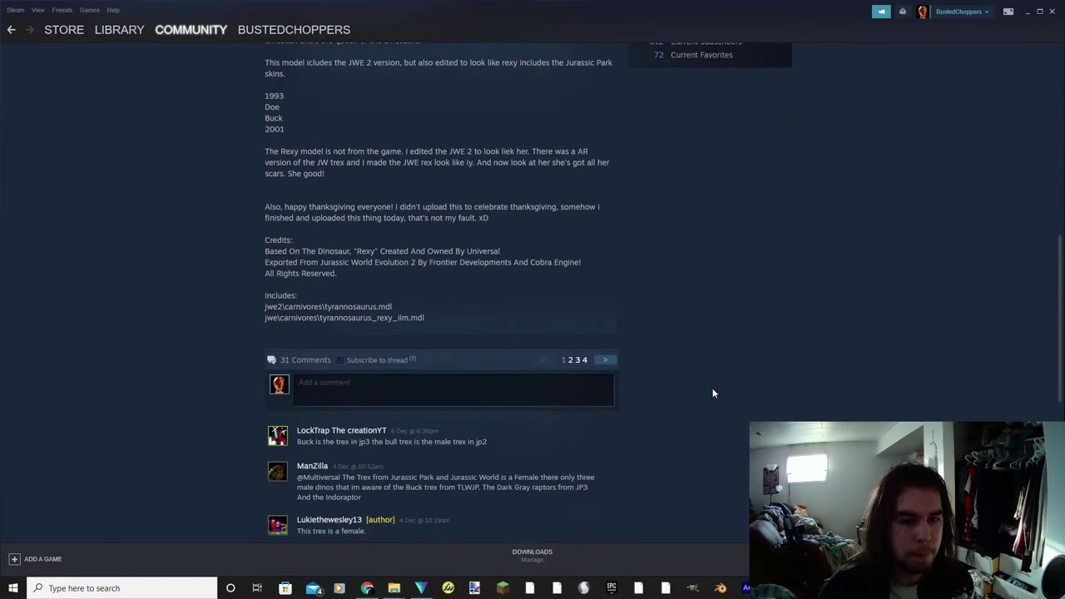
pyautogui.scroll(3, 712, 389)
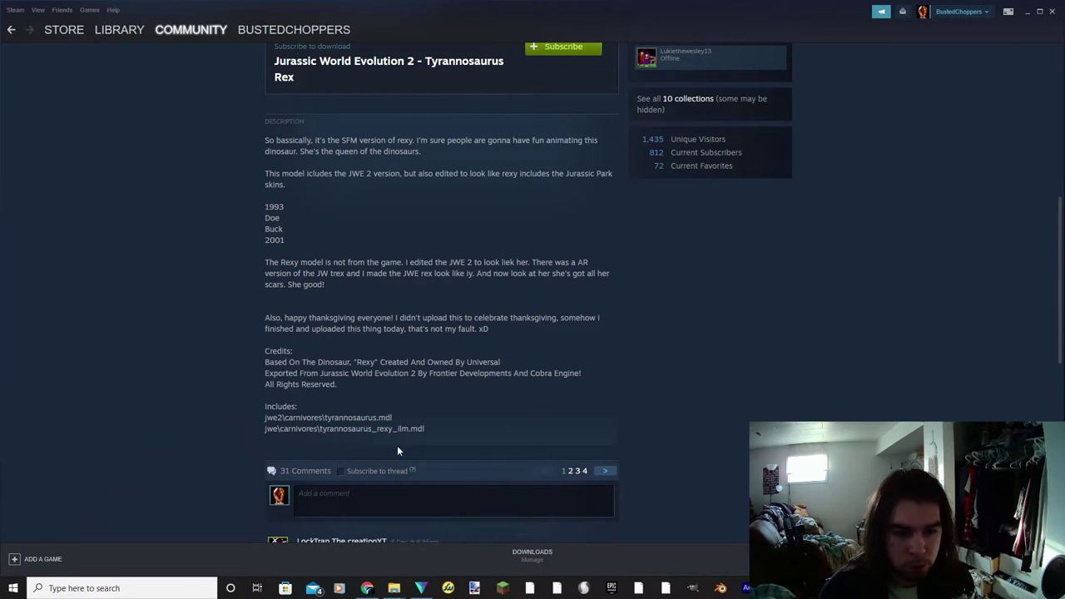
pyautogui.scroll(10, 721, 354)
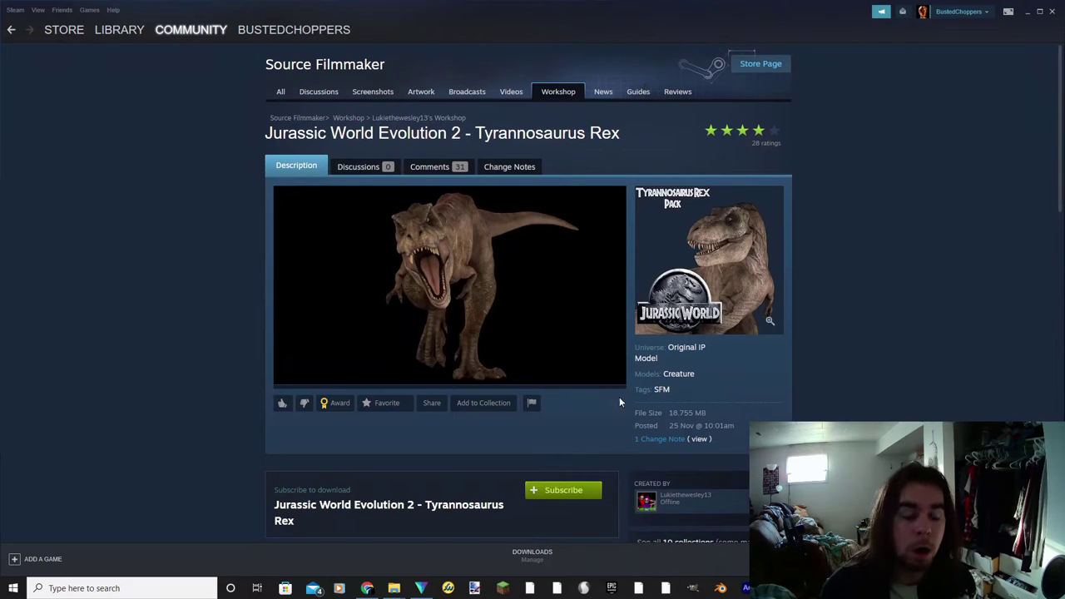
# Subscribe to the T-rex Workshop item and launch Source Filmmaker from the Steam Library.
pyautogui.click(549, 492)
pyautogui.scroll(-2, 647, 387)
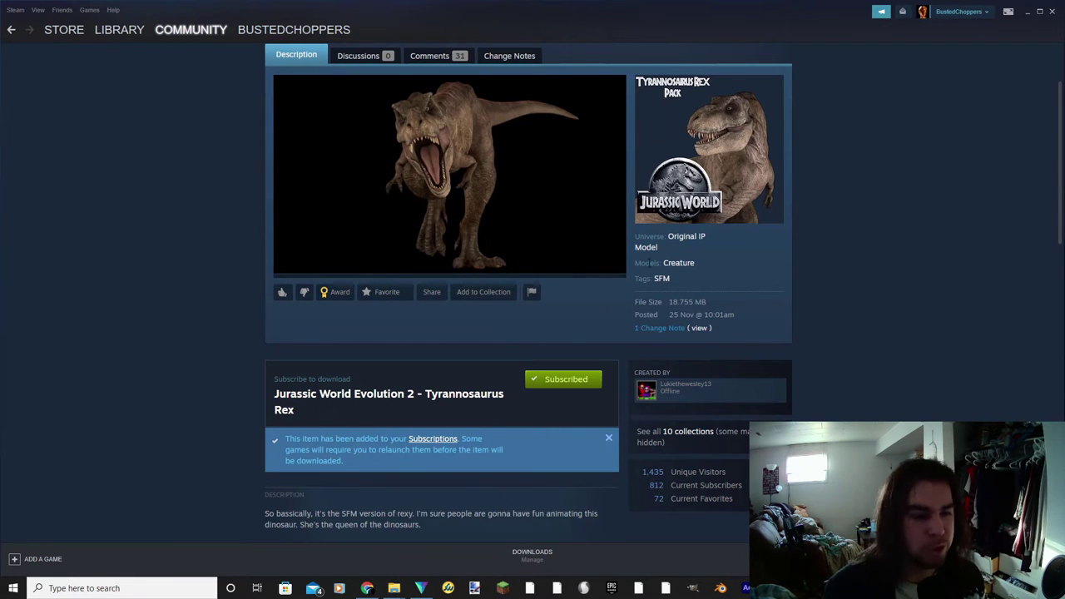
pyautogui.scroll(-1, 712, 299)
pyautogui.scroll(3, 633, 391)
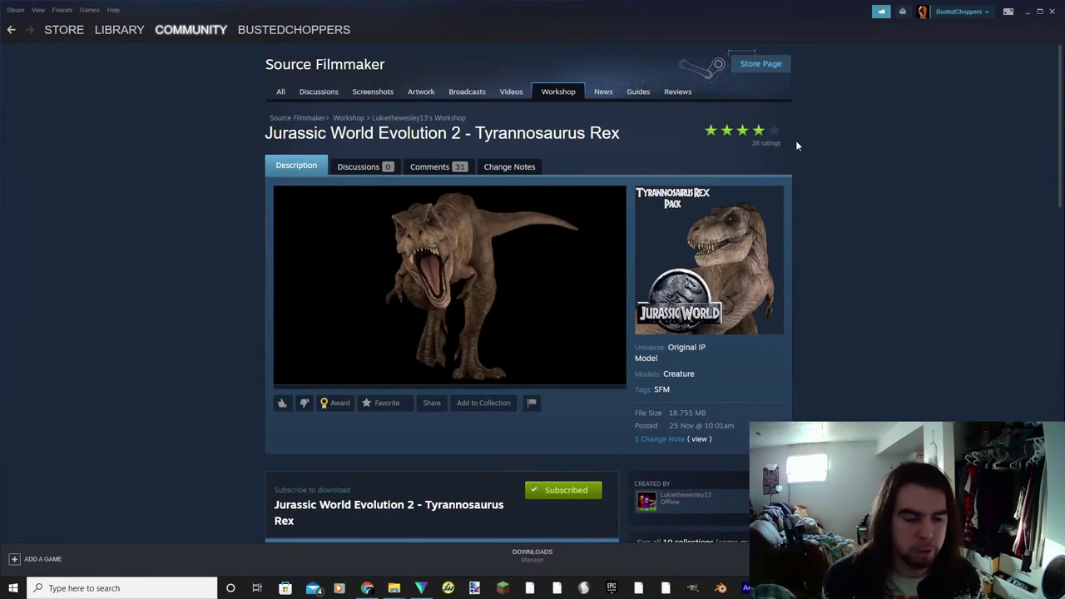
pyautogui.click(119, 29)
pyautogui.click(249, 240)
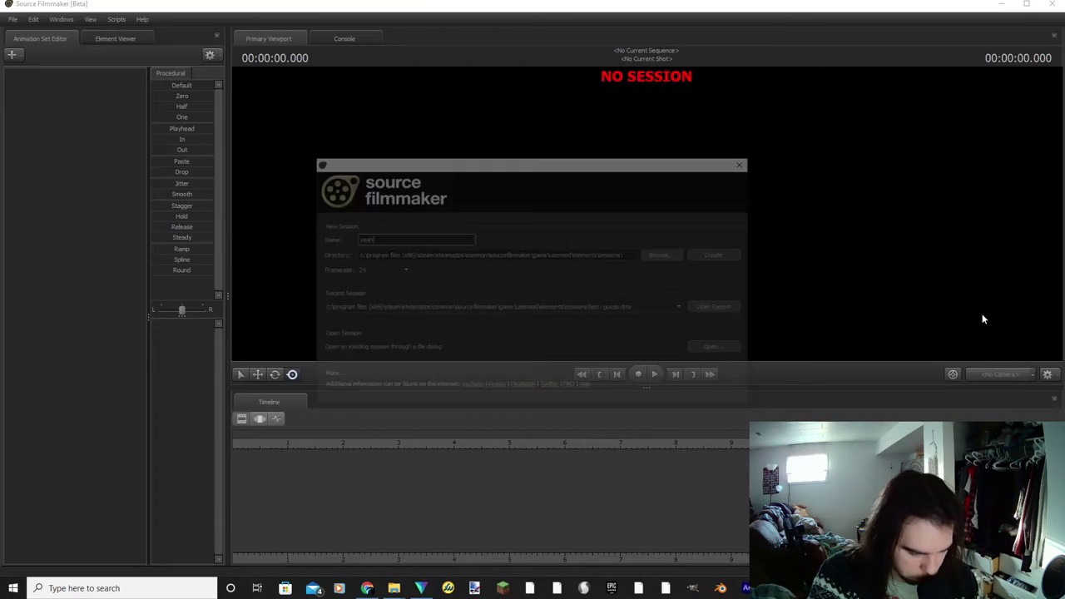
# Create a new Source Filmmaker session named 'yeah'.
pyautogui.click(713, 254)
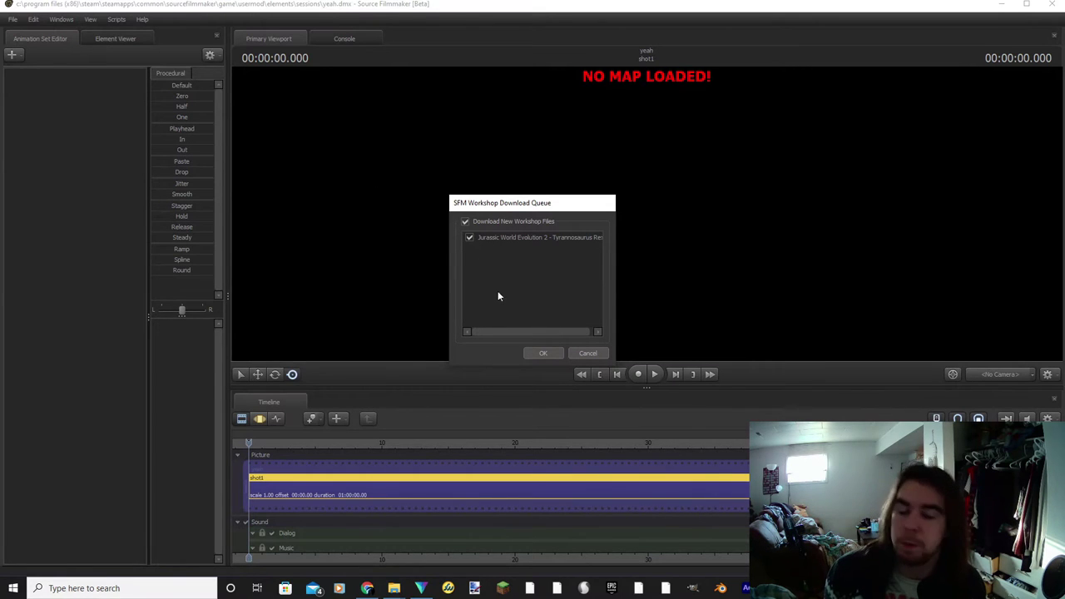
# Confirm the T-rex download, keep the MechaGodzilla item, and resolve the materials/pxp.vtf file conflict.
pyautogui.click(544, 353)
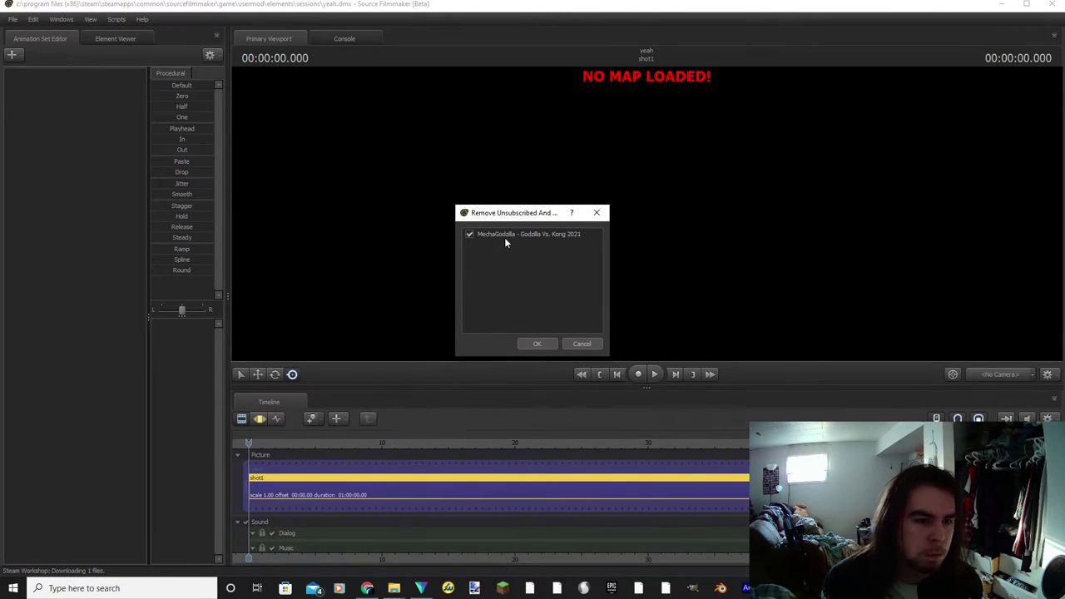
pyautogui.click(582, 343)
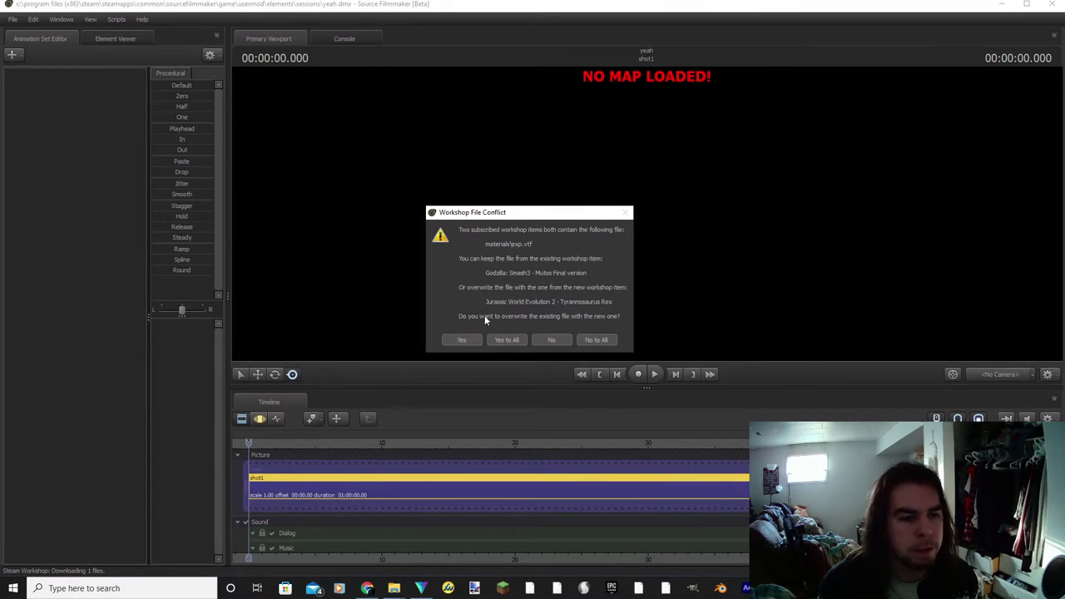
pyautogui.click(589, 342)
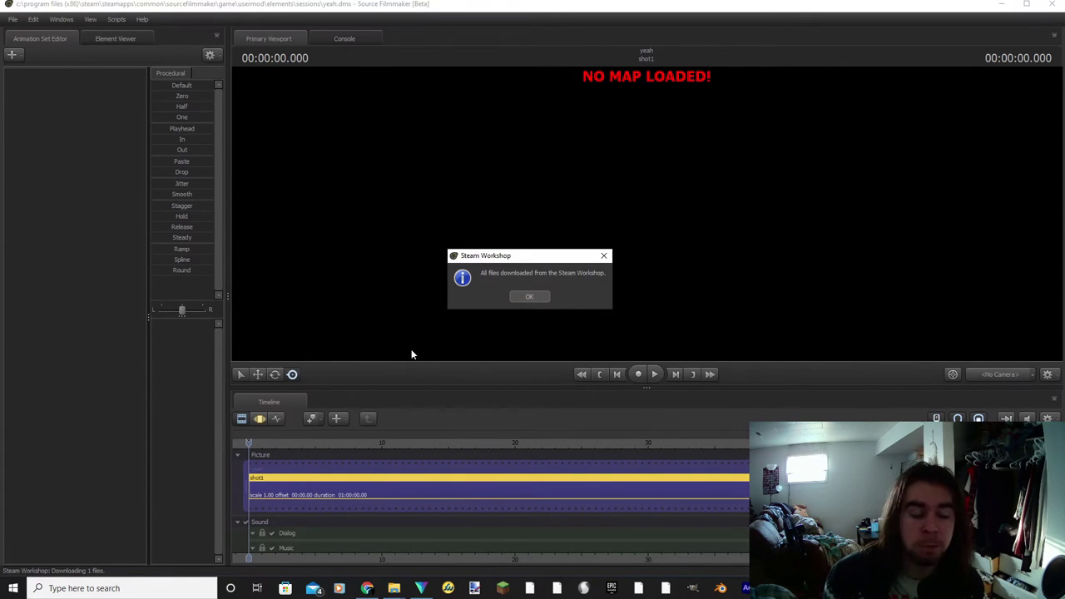
# Dismiss Source Filmmaker's download-complete message and bring up Noesis.
pyautogui.click(540, 297)
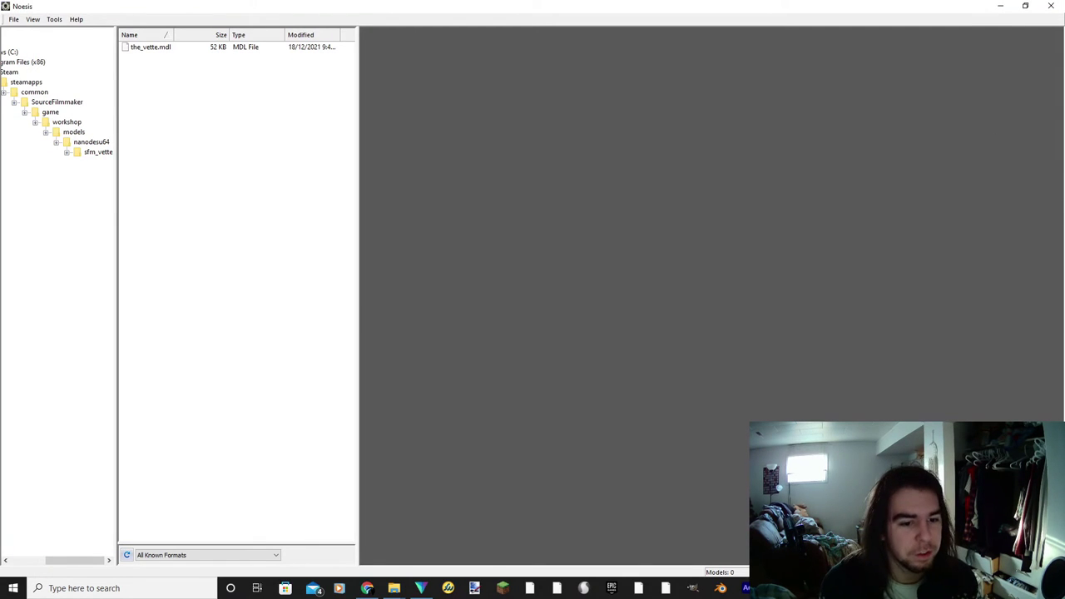
pyautogui.click(84, 561)
pyautogui.moveTo(84, 564); pyautogui.dragTo(48, 563)
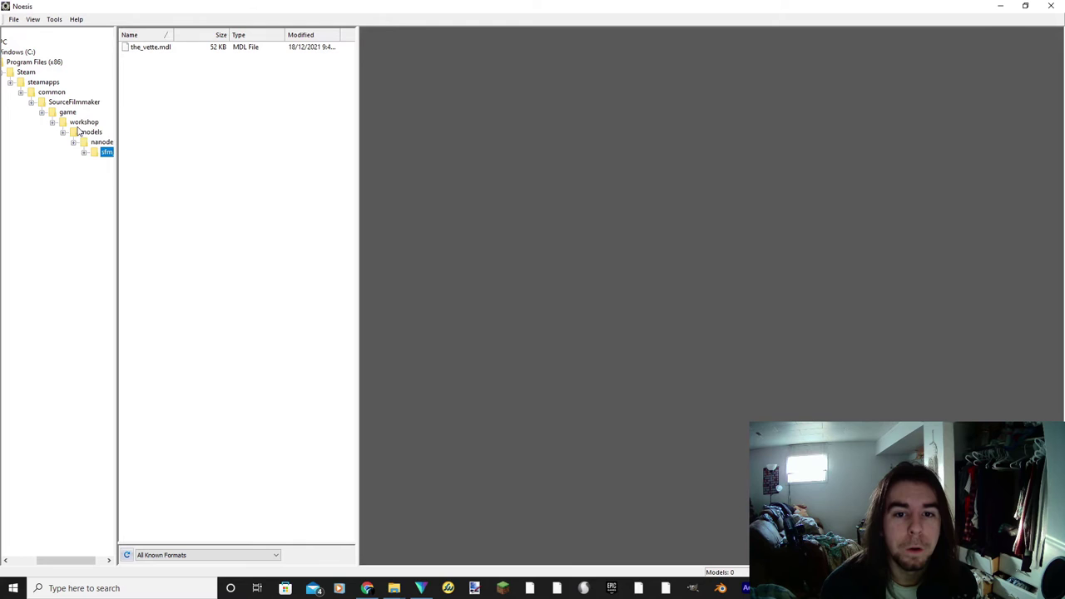
# Expand the workshop models folder and scroll through subfolders such as jwe and jwe2.
pyautogui.click(63, 132)
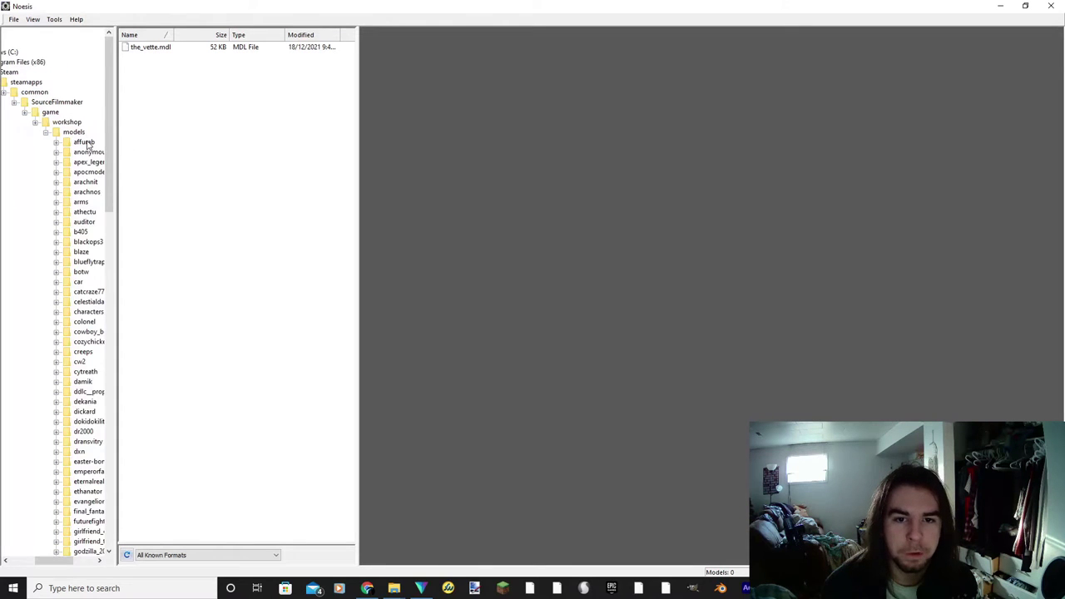
pyautogui.scroll(-3, 88, 162)
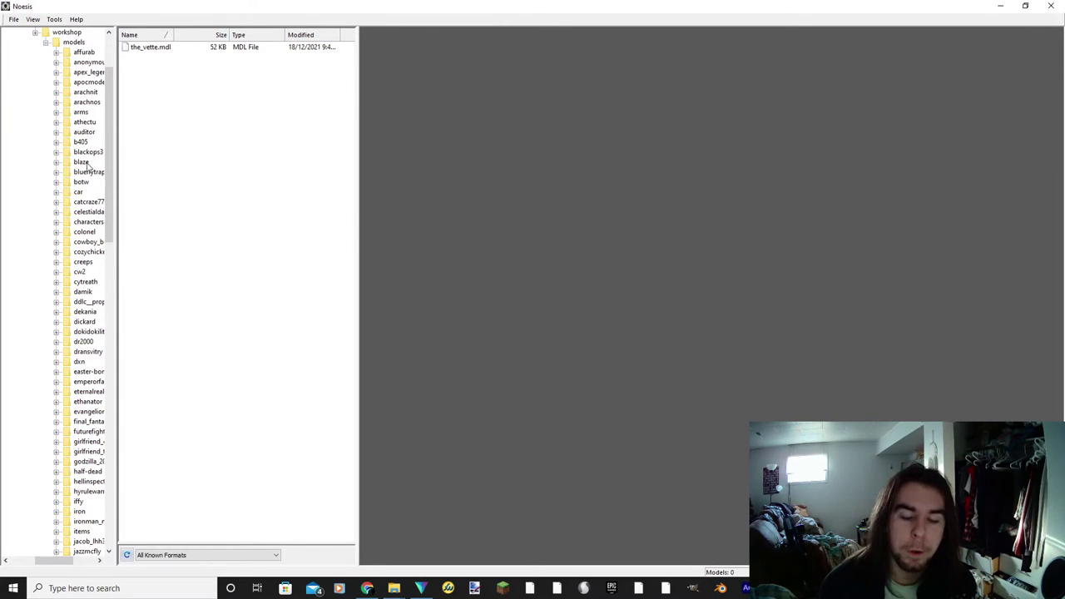
pyautogui.scroll(-5, 83, 523)
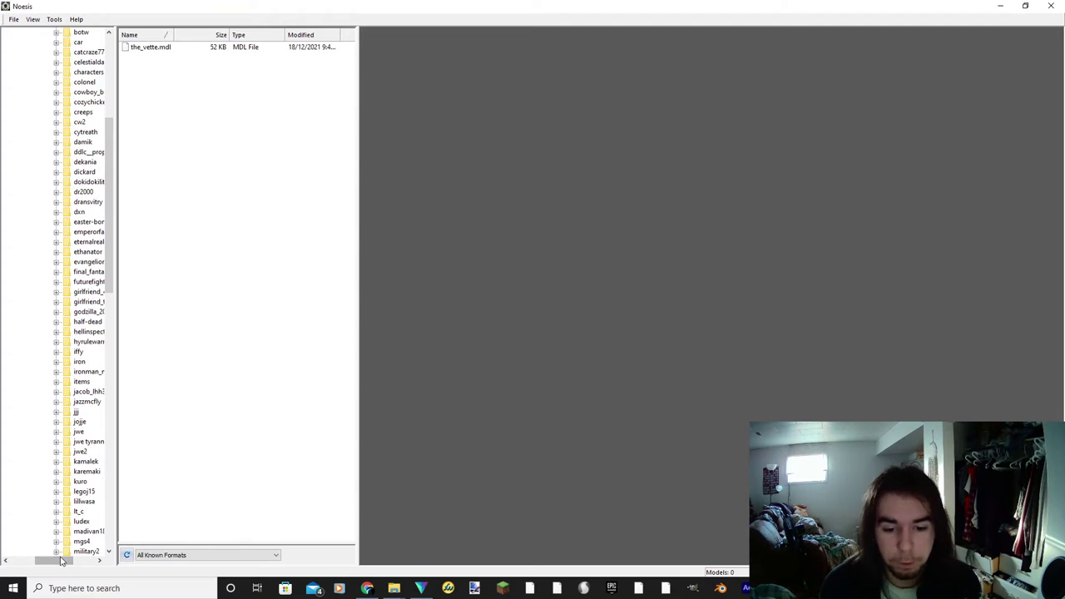
pyautogui.moveTo(68, 559); pyautogui.dragTo(75, 495)
pyautogui.scroll(5, 75, 495)
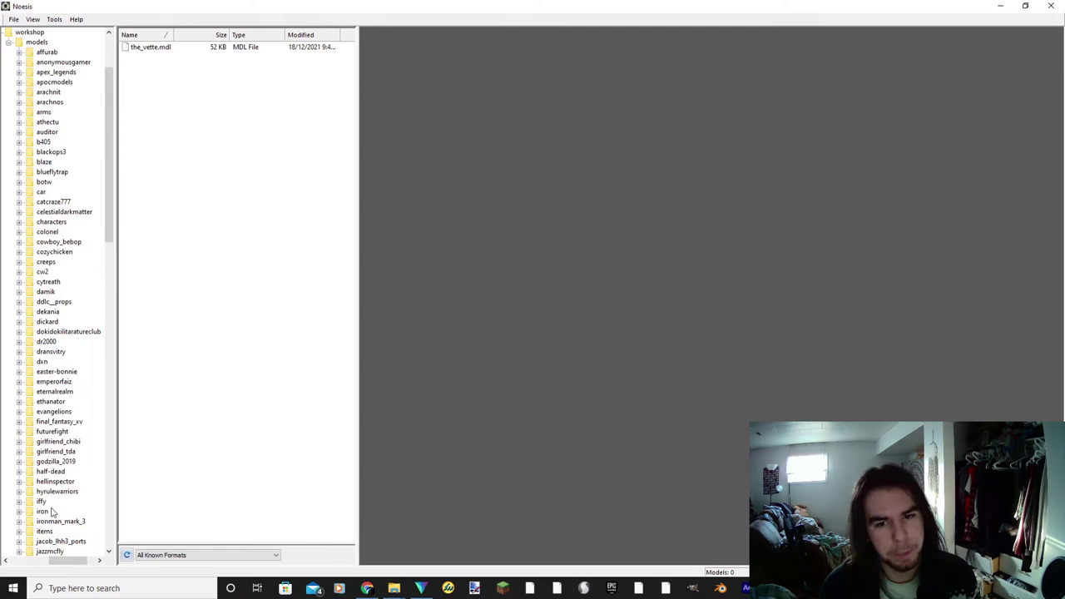
pyautogui.scroll(-5, 65, 362)
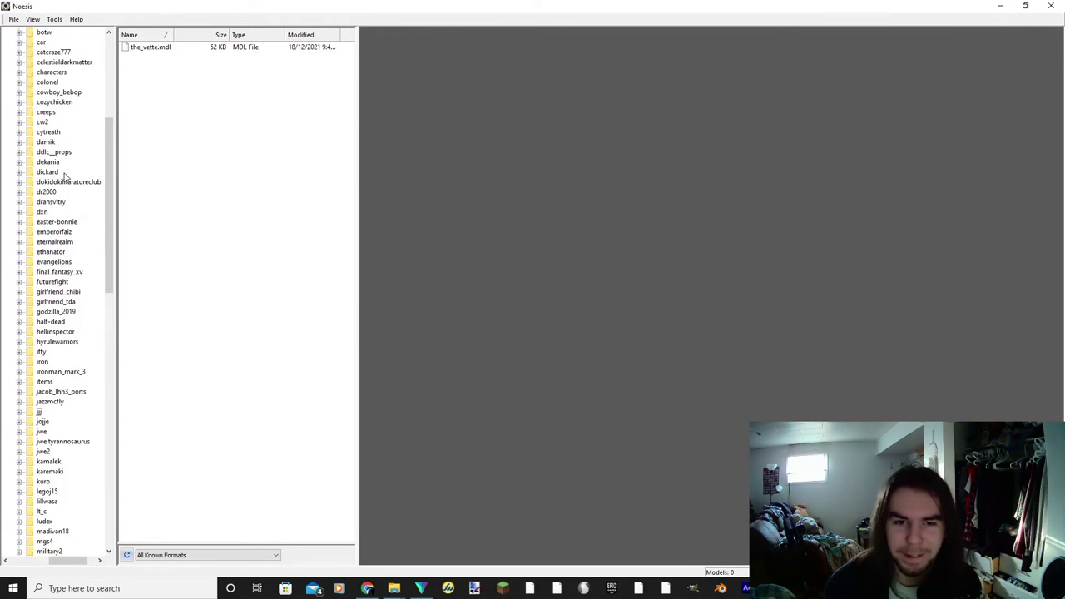
pyautogui.scroll(-9, 66, 166)
pyautogui.scroll(-16, 67, 171)
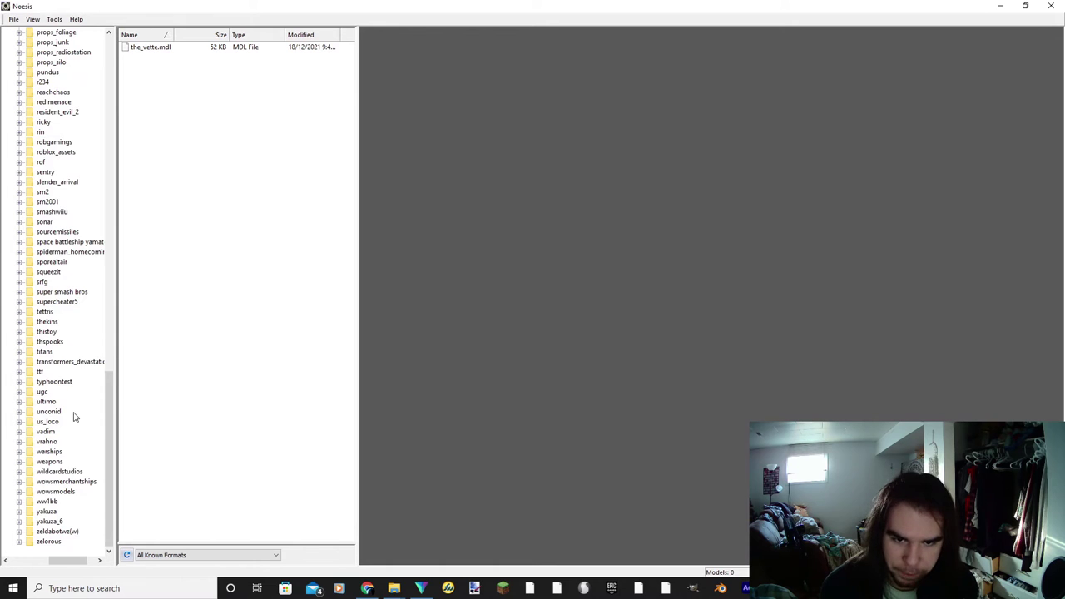
pyautogui.scroll(14, 71, 415)
pyautogui.scroll(9, 66, 403)
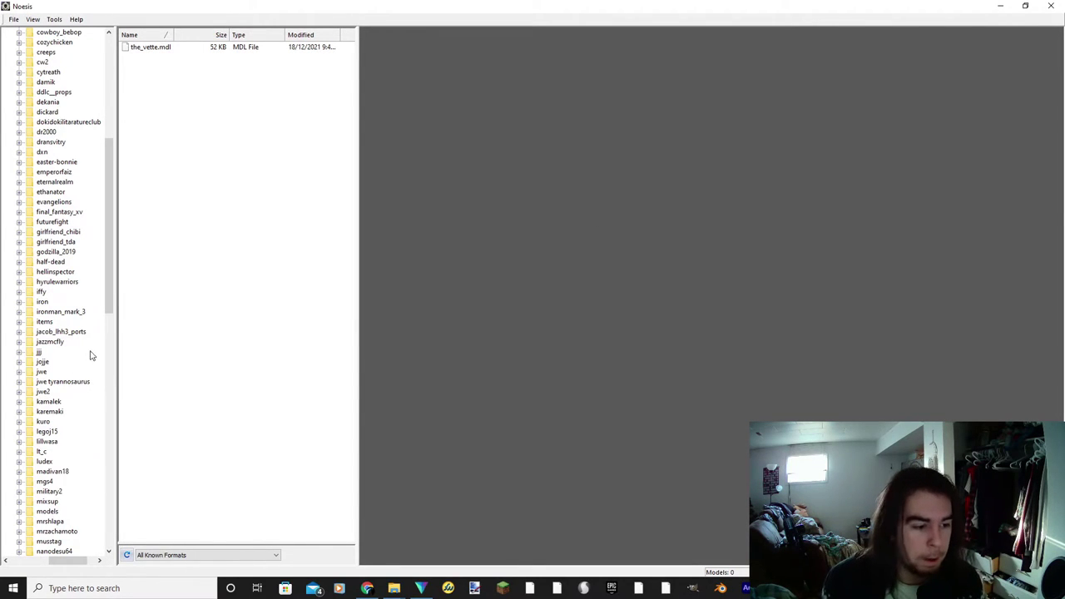
# Navigate jwe2 > kamalek > carnivores and load the tyrannosaurus model into the Noesis preview.
pyautogui.click(19, 391)
pyautogui.click(19, 421)
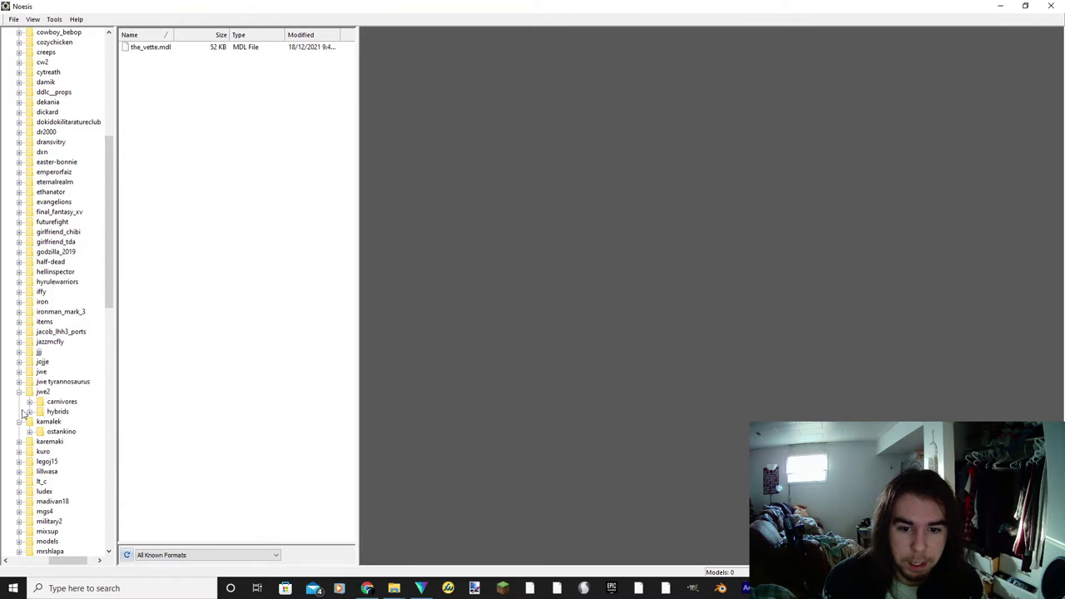
pyautogui.click(61, 402)
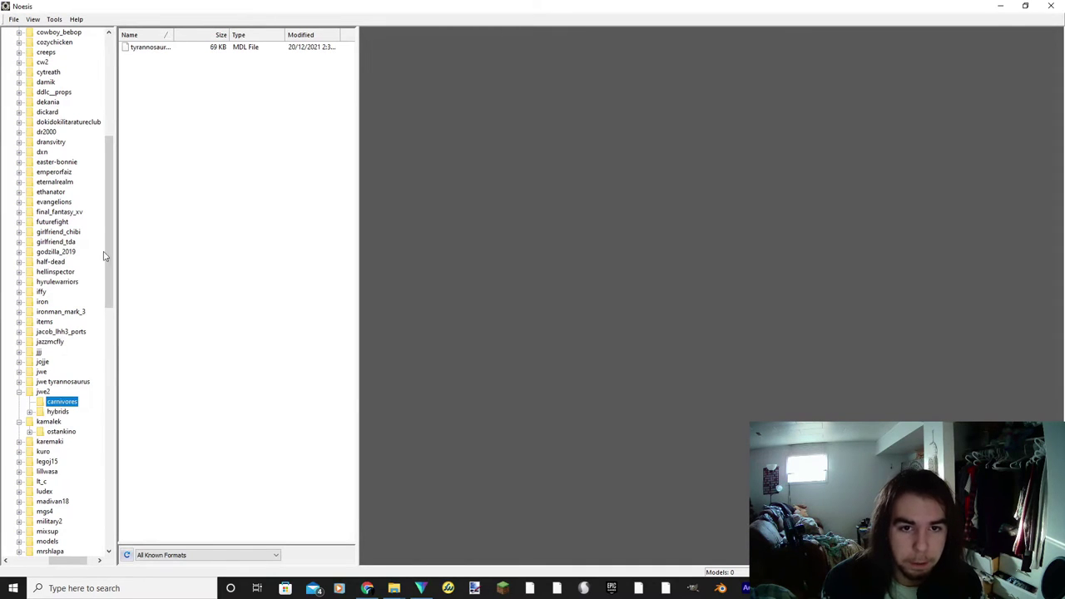
pyautogui.click(151, 47)
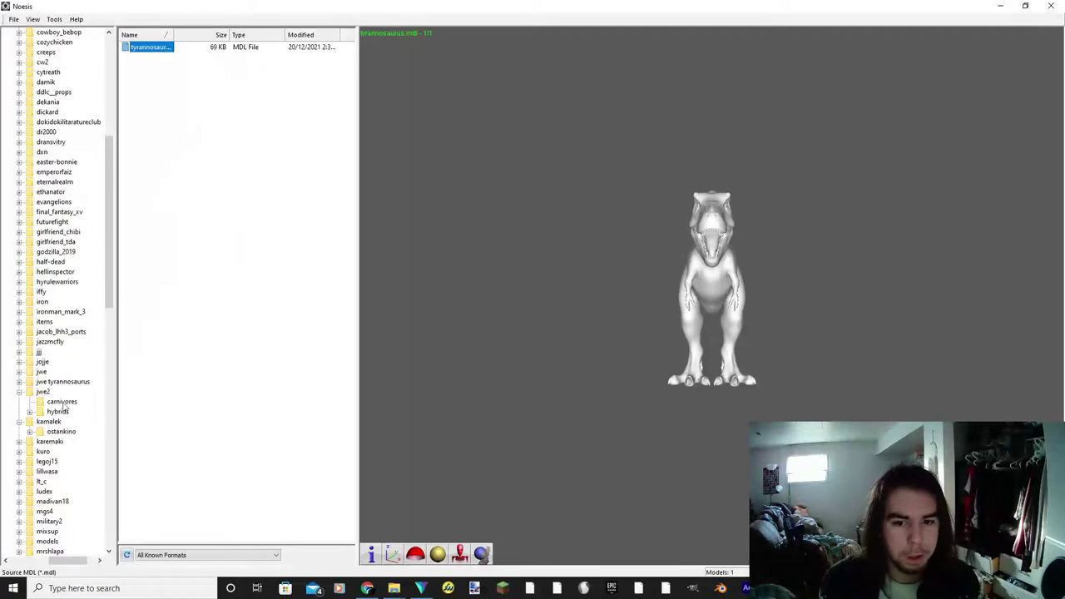
# Inspect the T-rex from several angles, ending upright and facing forward, and open File > Export.
pyautogui.click(559, 192)
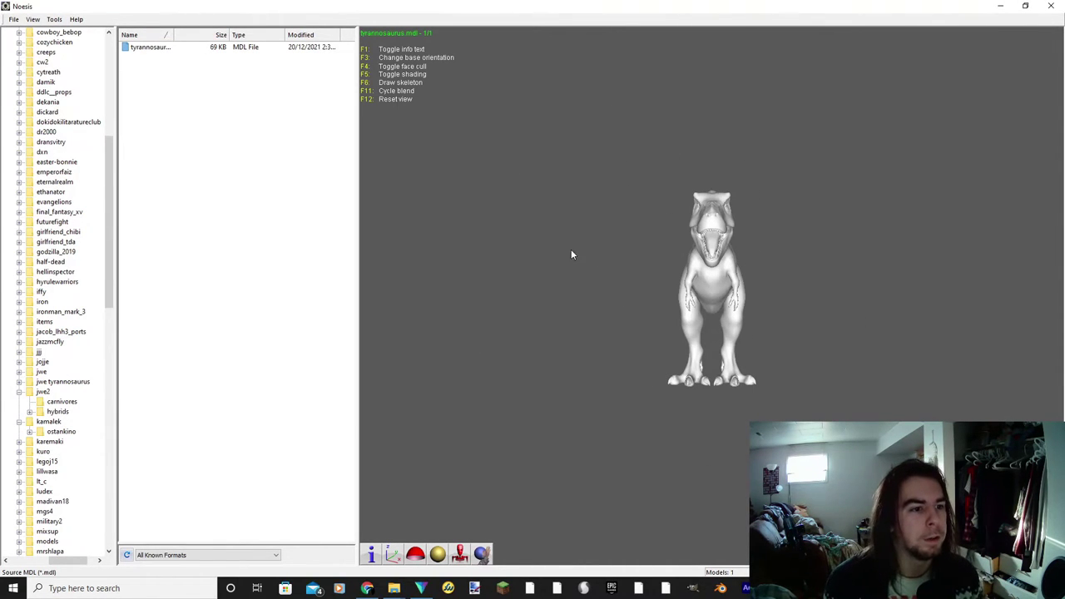
pyautogui.moveTo(519, 381); pyautogui.dragTo(714, 291)
pyautogui.scroll(5, 716, 291)
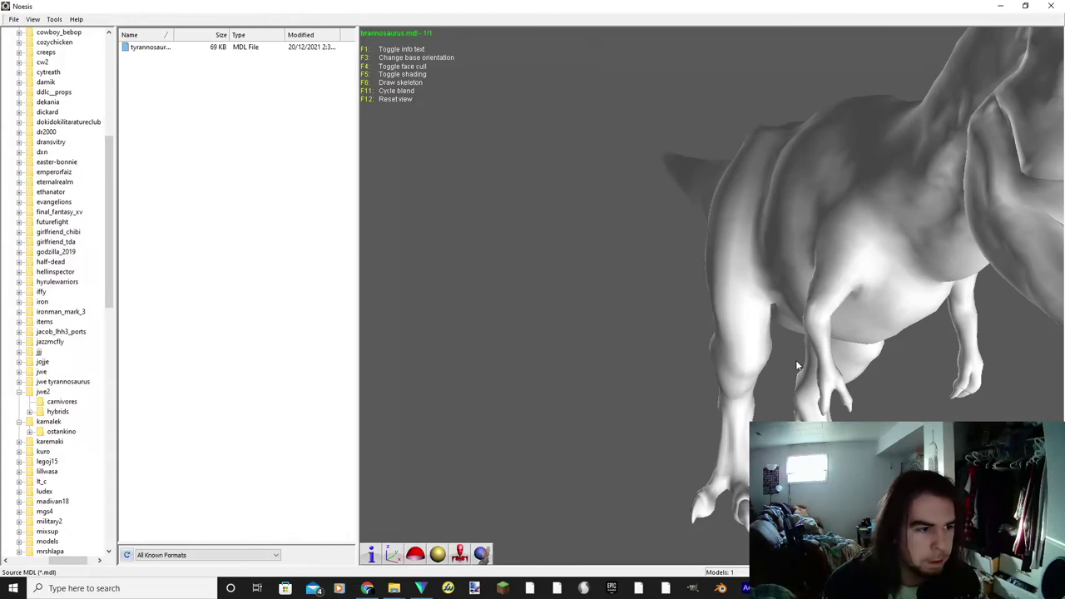
pyautogui.moveTo(795, 365); pyautogui.dragTo(832, 336)
pyautogui.scroll(-5, 782, 349)
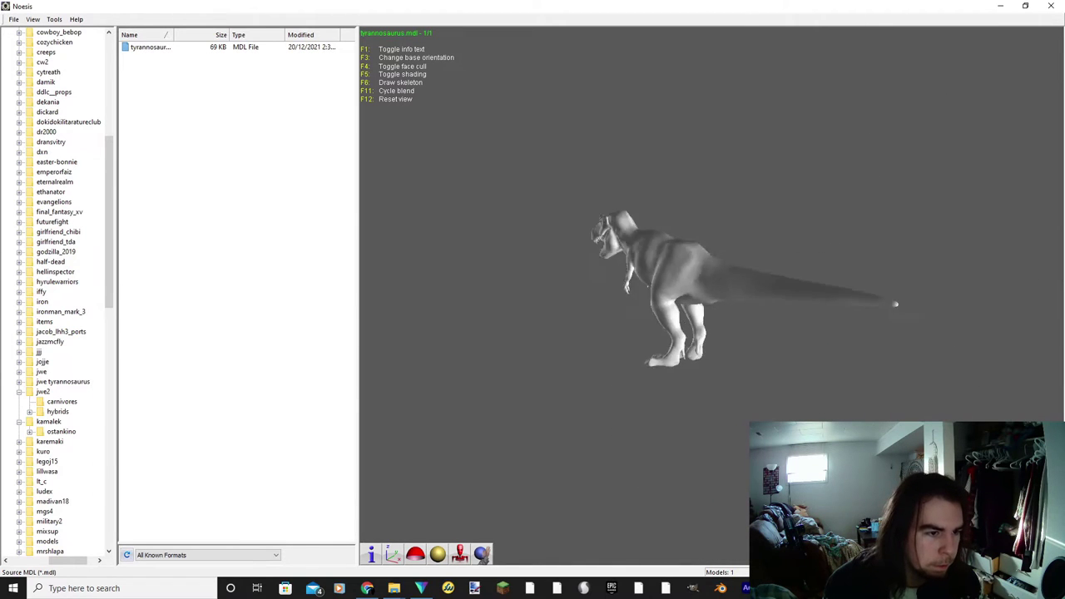
pyautogui.moveTo(895, 304); pyautogui.dragTo(661, 137)
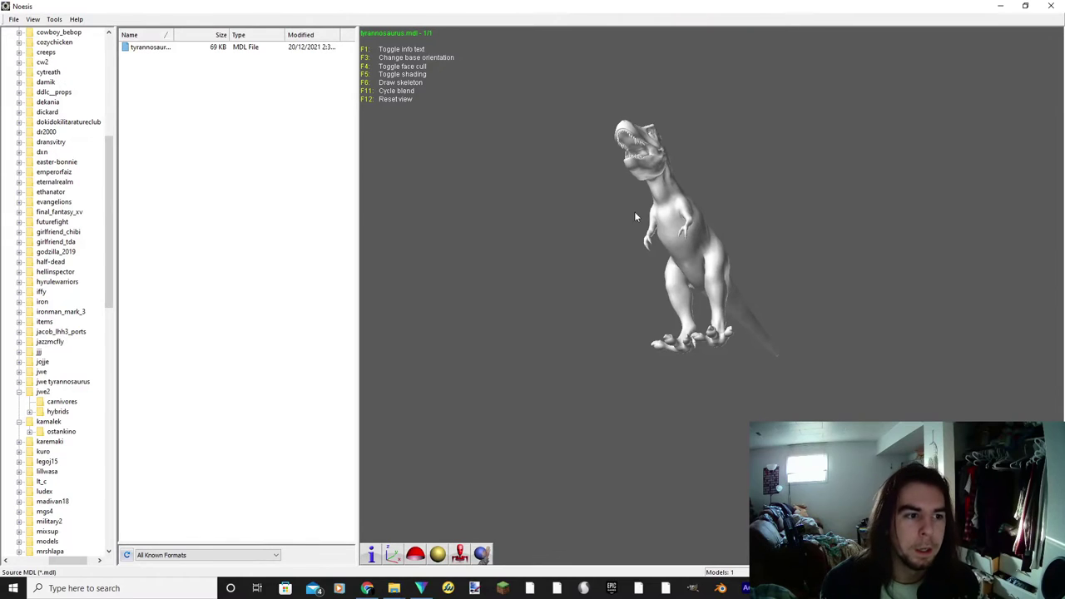
pyautogui.moveTo(632, 123); pyautogui.dragTo(374, 154)
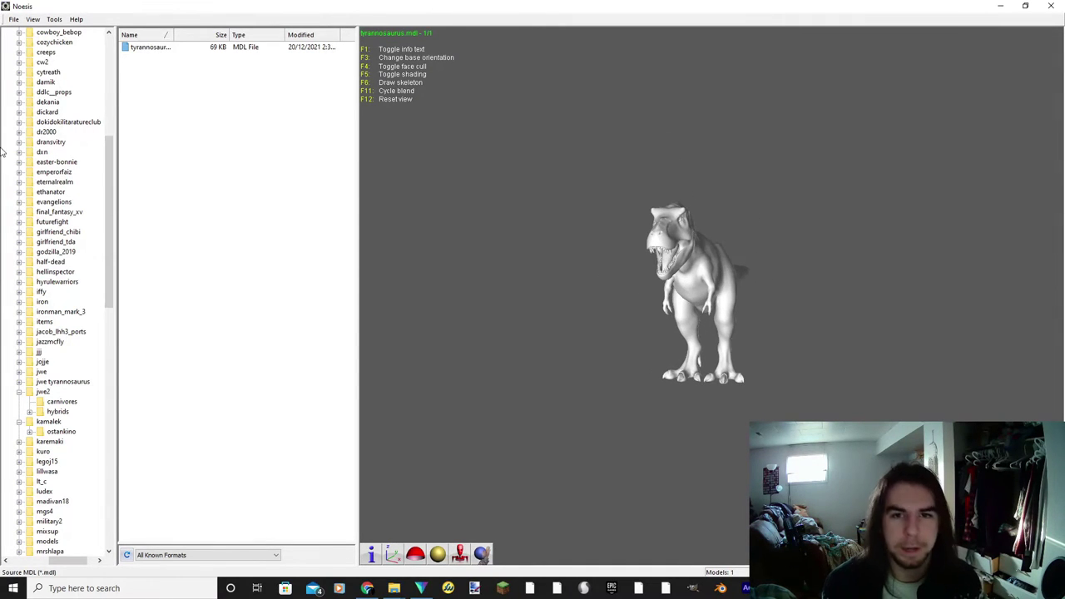
pyautogui.click(14, 18)
pyautogui.click(44, 48)
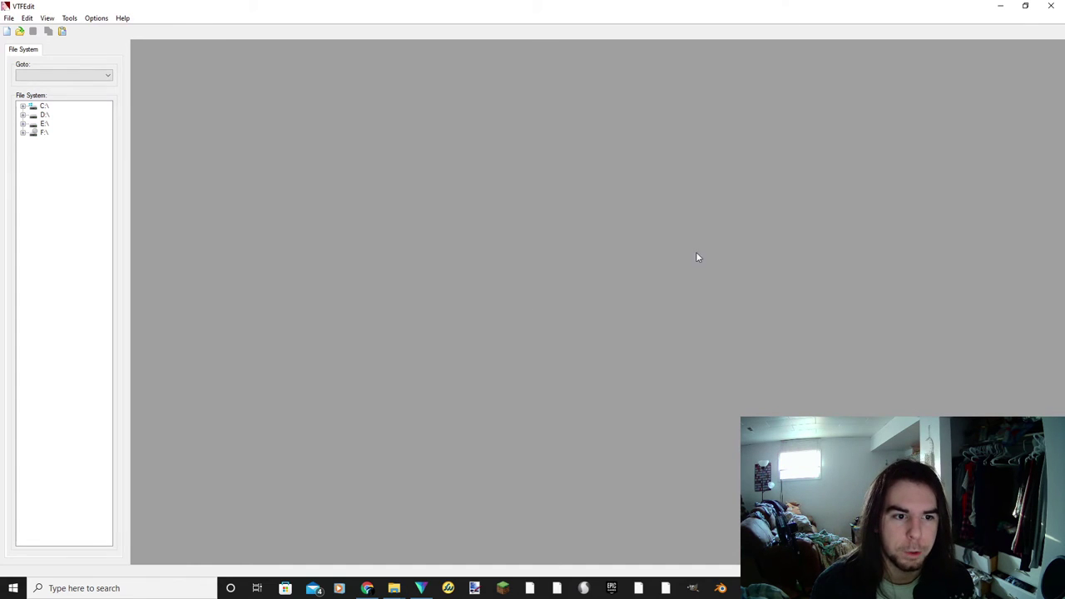
# Open VTFEdit's Convert Folder batch settings with tga as the target format and browse for the input folder.
pyautogui.click(69, 18)
pyautogui.click(85, 43)
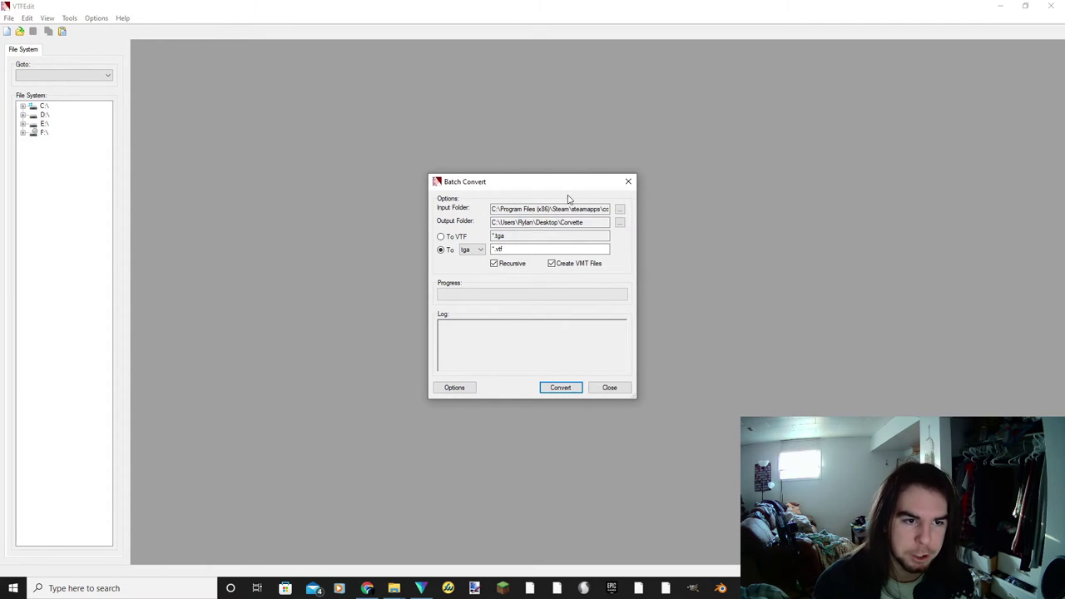
pyautogui.moveTo(518, 184)
pyautogui.mouseDown()
pyautogui.moveTo(526, 306)
pyautogui.moveTo(526, 196)
pyautogui.mouseUp()
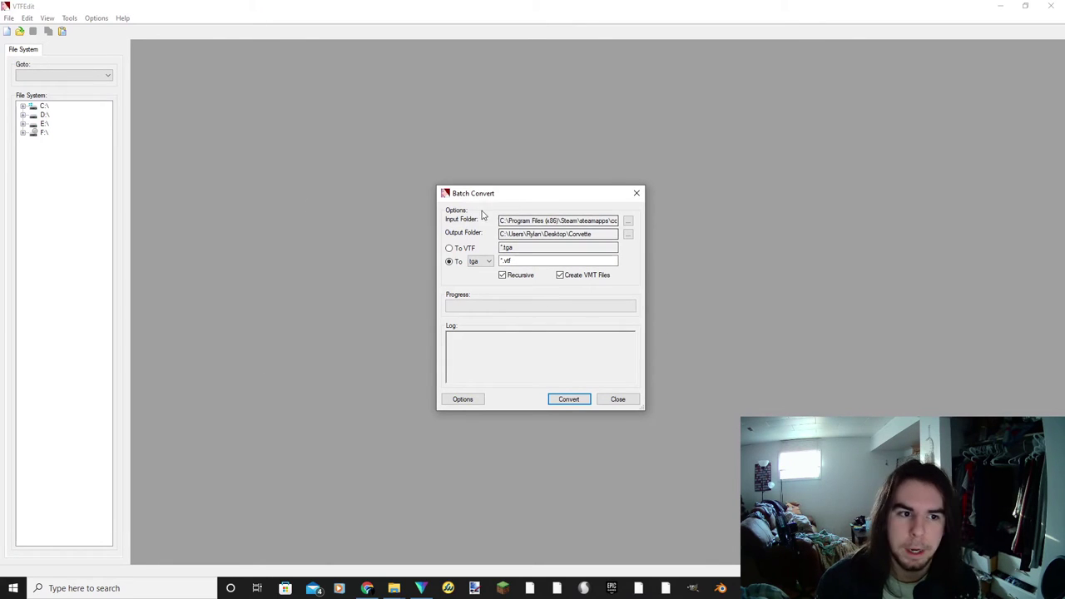
pyautogui.click(477, 263)
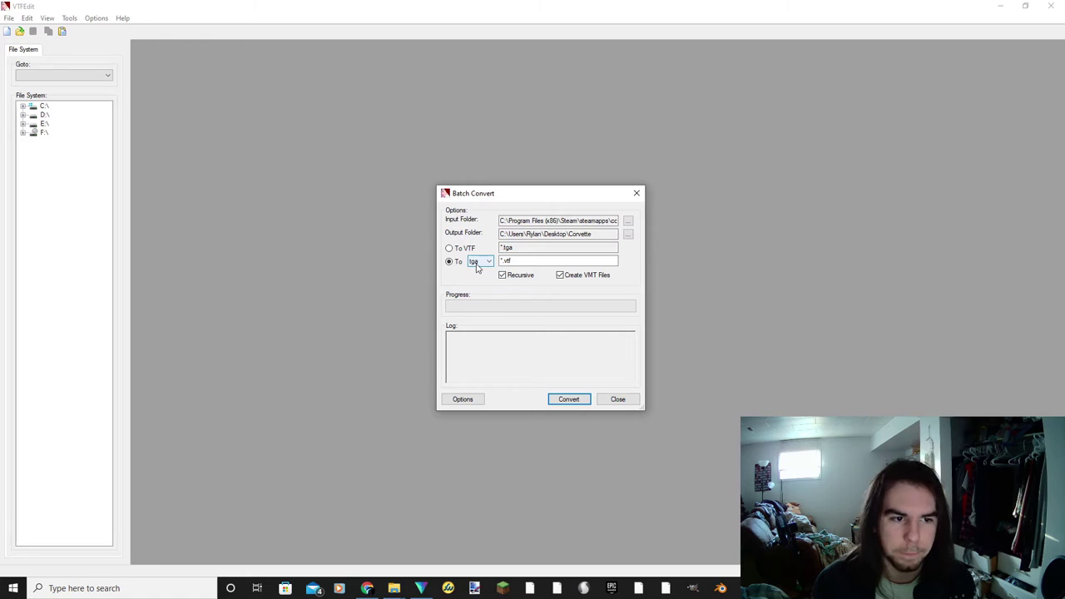
pyautogui.click(629, 220)
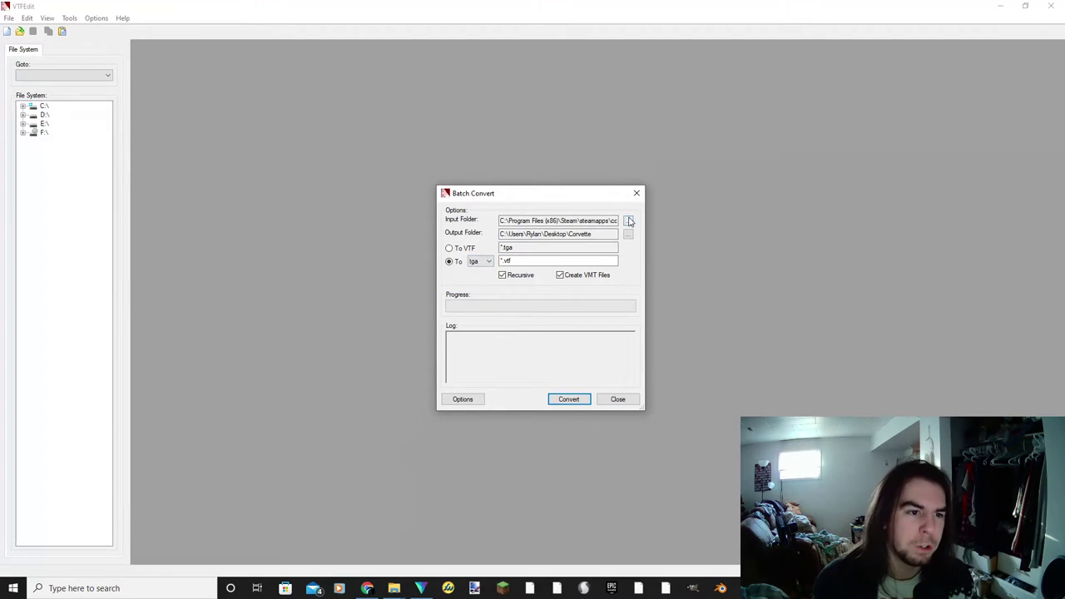
# Locate and expand the Workshop materials folder in the folder picker.
pyautogui.click(629, 220)
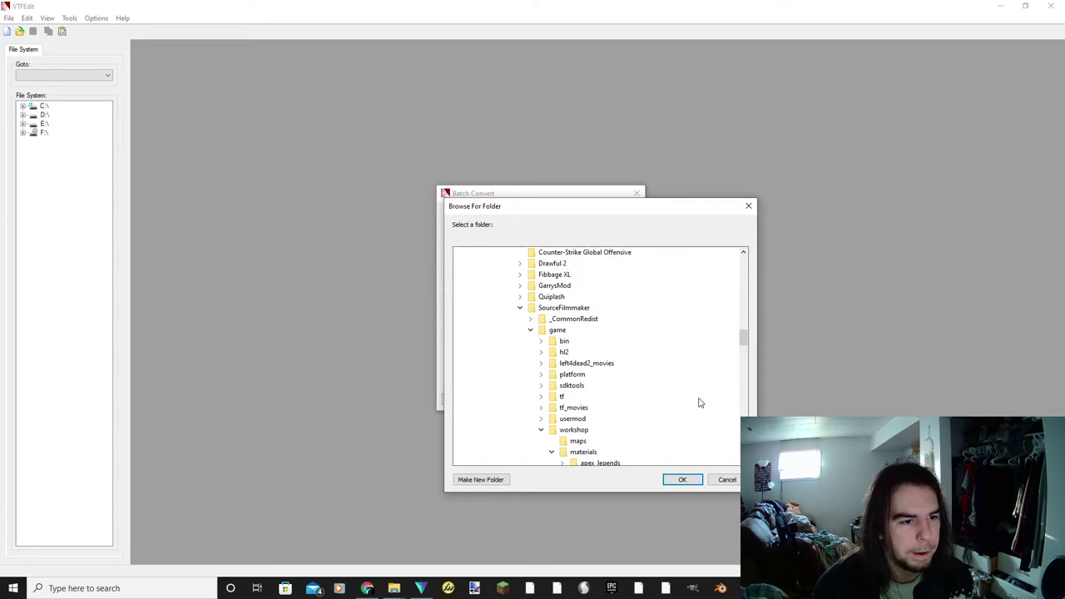
pyautogui.scroll(20, 699, 403)
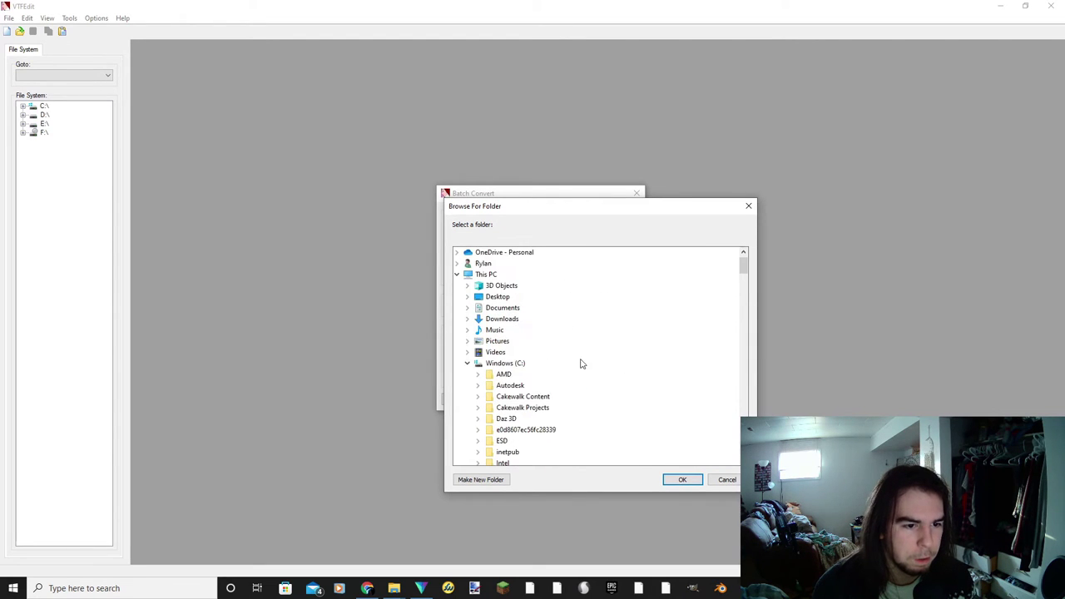
pyautogui.scroll(-6, 532, 358)
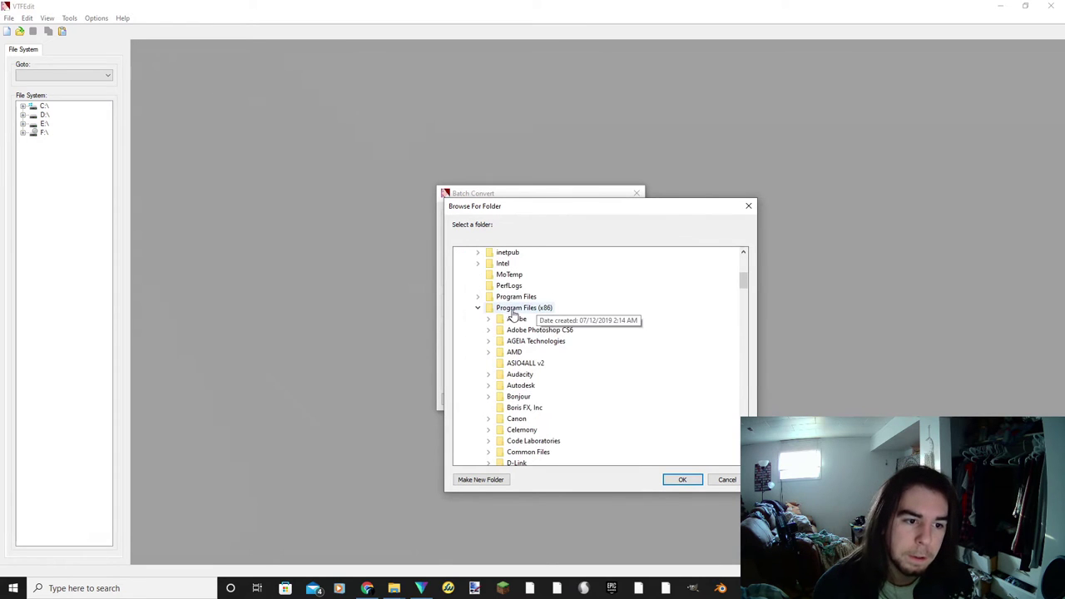
pyautogui.scroll(-14, 545, 316)
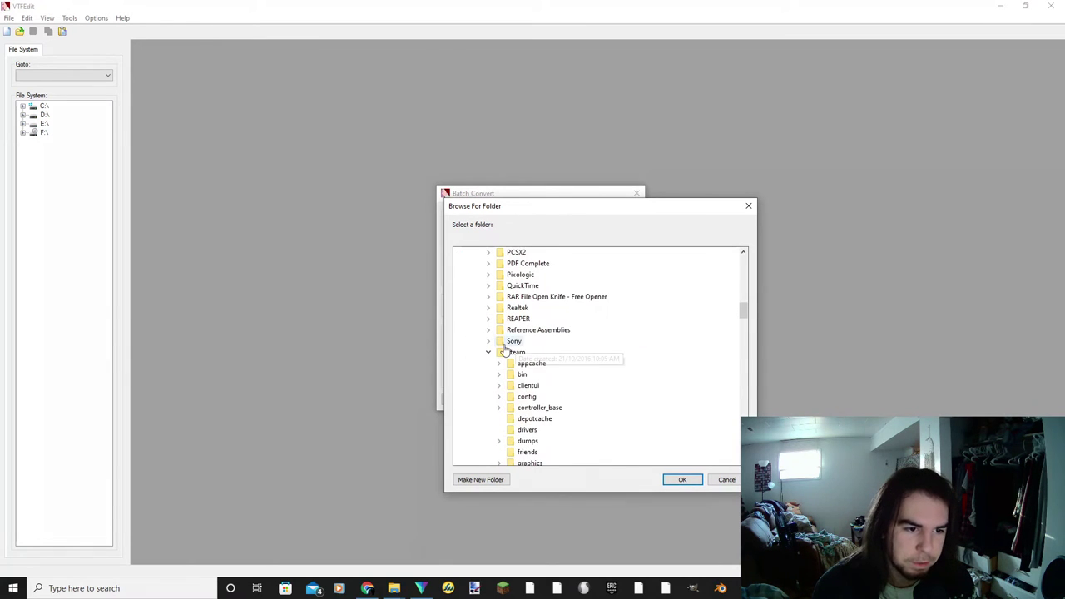
pyautogui.scroll(-7, 533, 342)
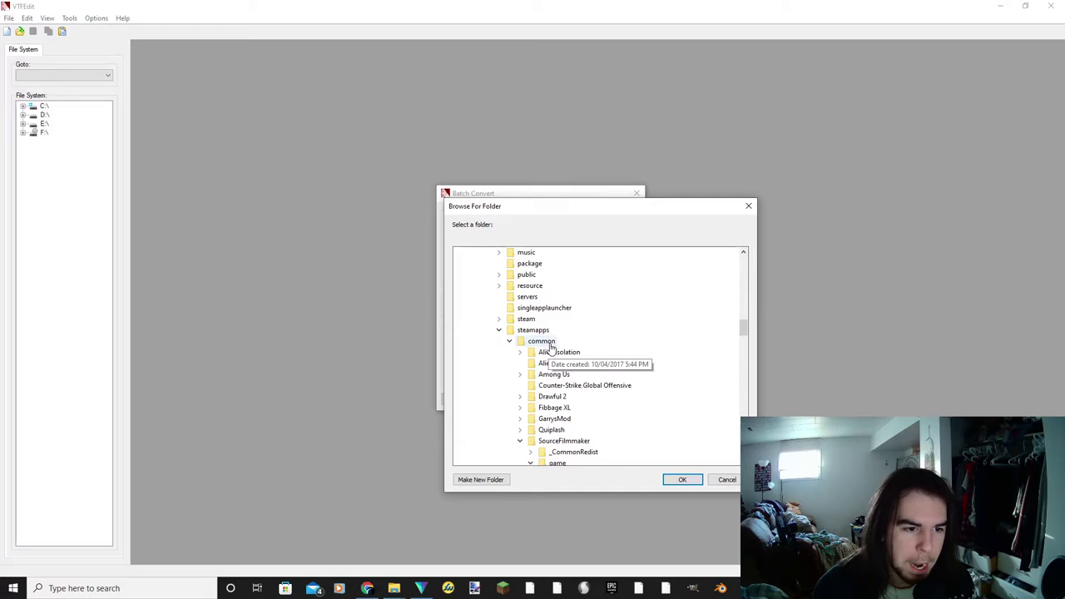
pyautogui.scroll(-1, 550, 347)
pyautogui.scroll(-5, 556, 414)
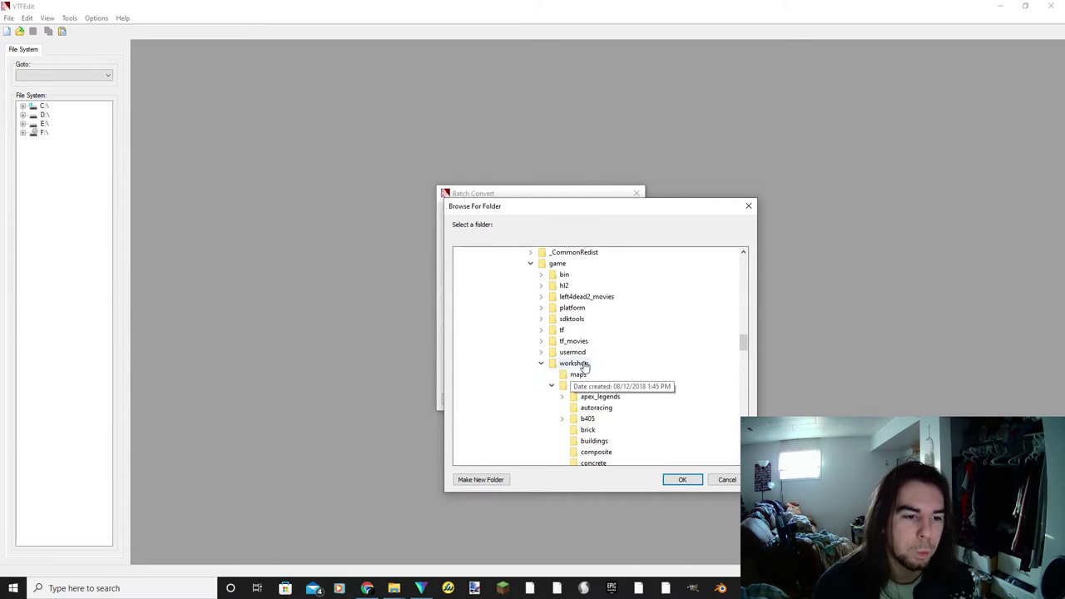
pyautogui.scroll(-1, 640, 371)
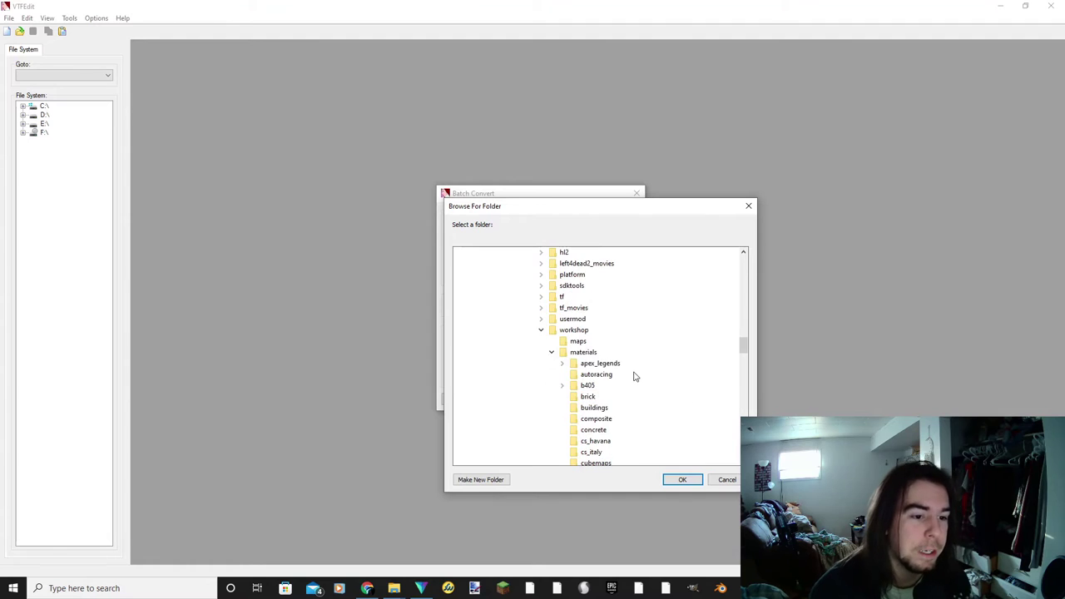
pyautogui.click(552, 353)
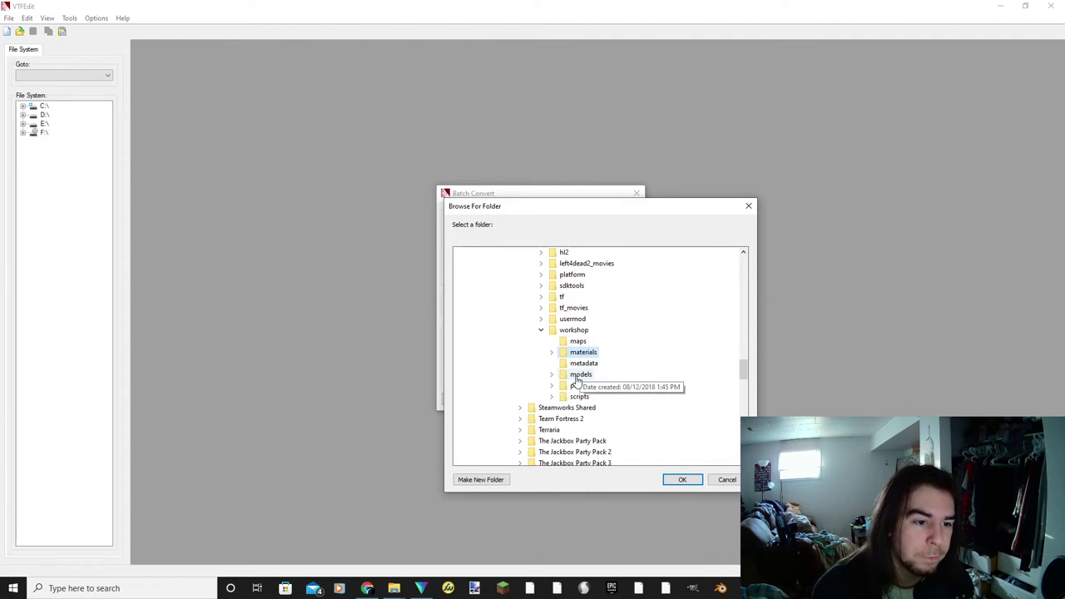
pyautogui.scroll(-1, 620, 314)
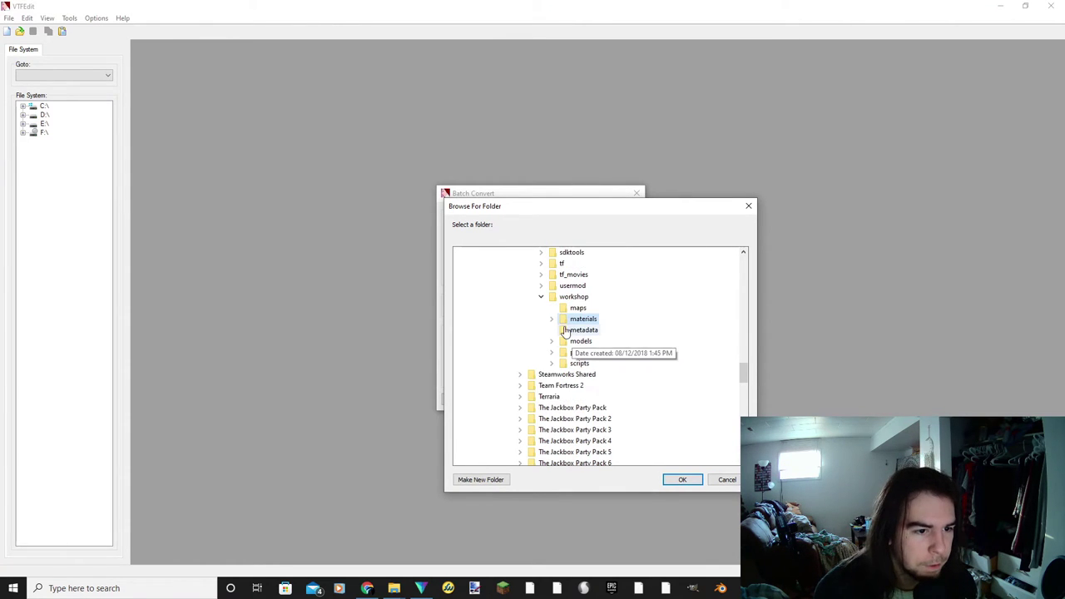
pyautogui.click(553, 318)
pyautogui.scroll(-1, 599, 407)
pyautogui.scroll(-10, 632, 387)
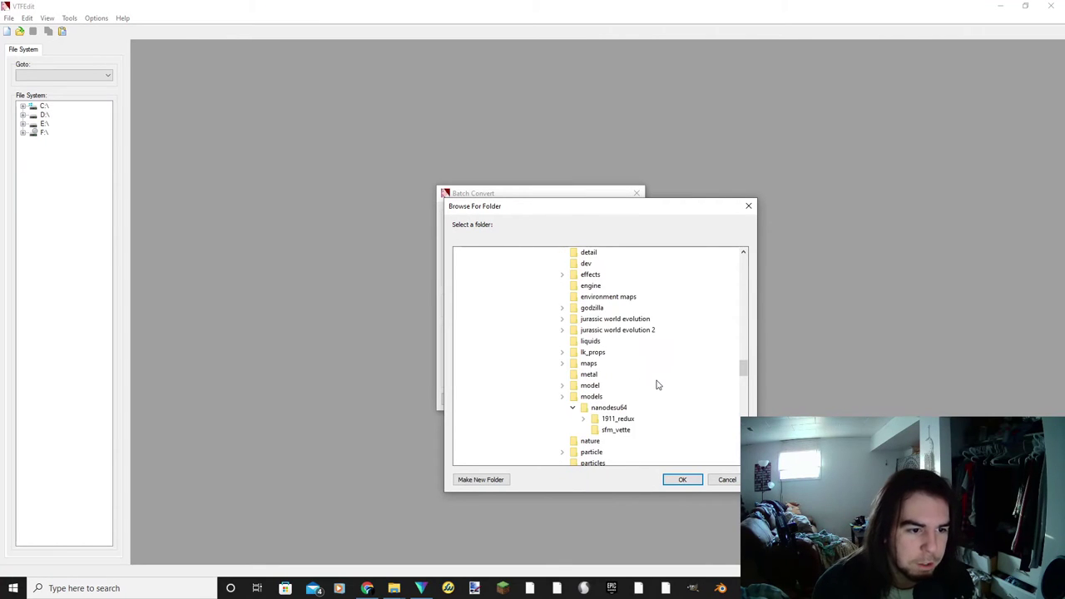
pyautogui.scroll(10, 639, 385)
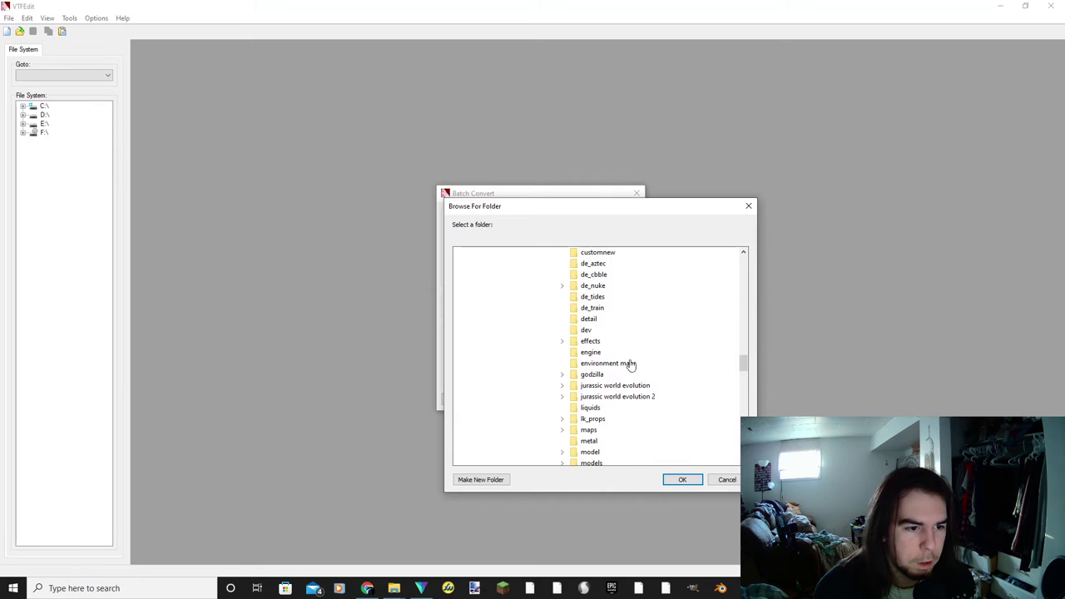
# Expand jurassic world evolution 2 and confirm the tyrannosaurus folder as the input folder.
pyautogui.click(562, 398)
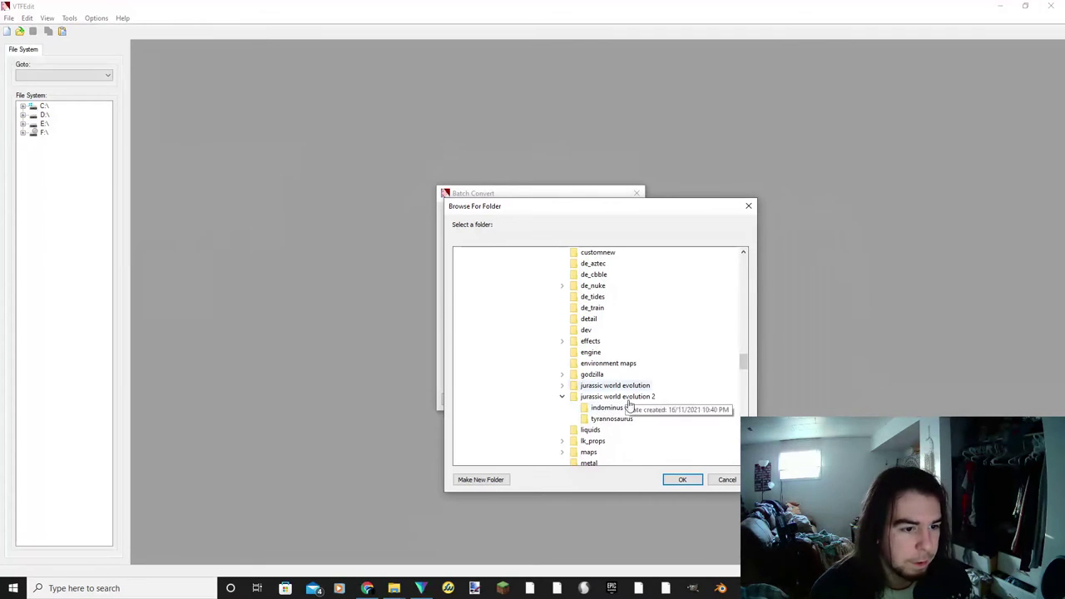
pyautogui.scroll(6, 611, 398)
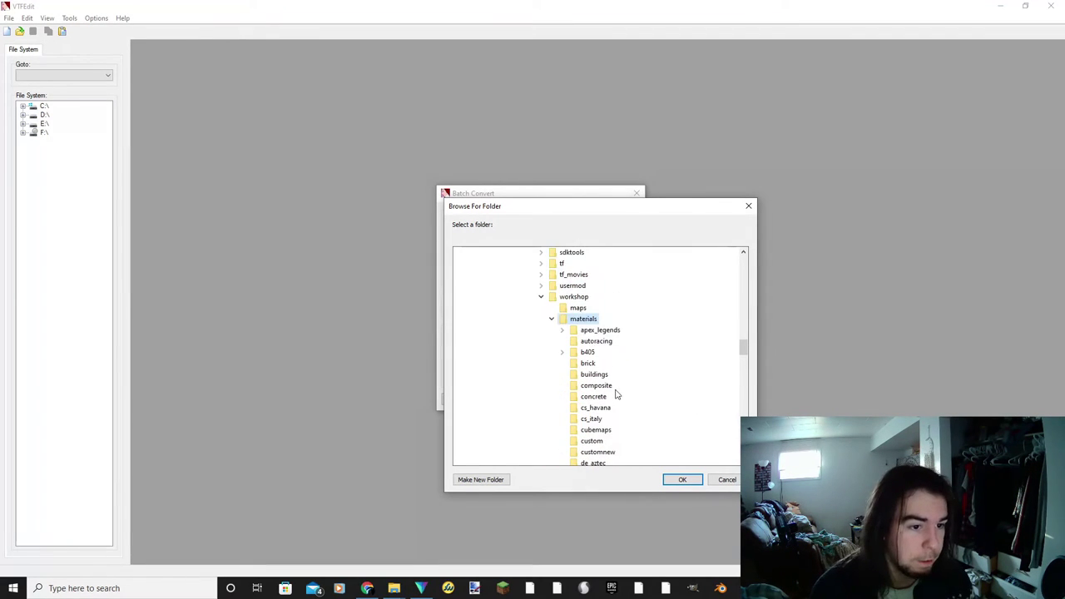
pyautogui.scroll(-6, 607, 337)
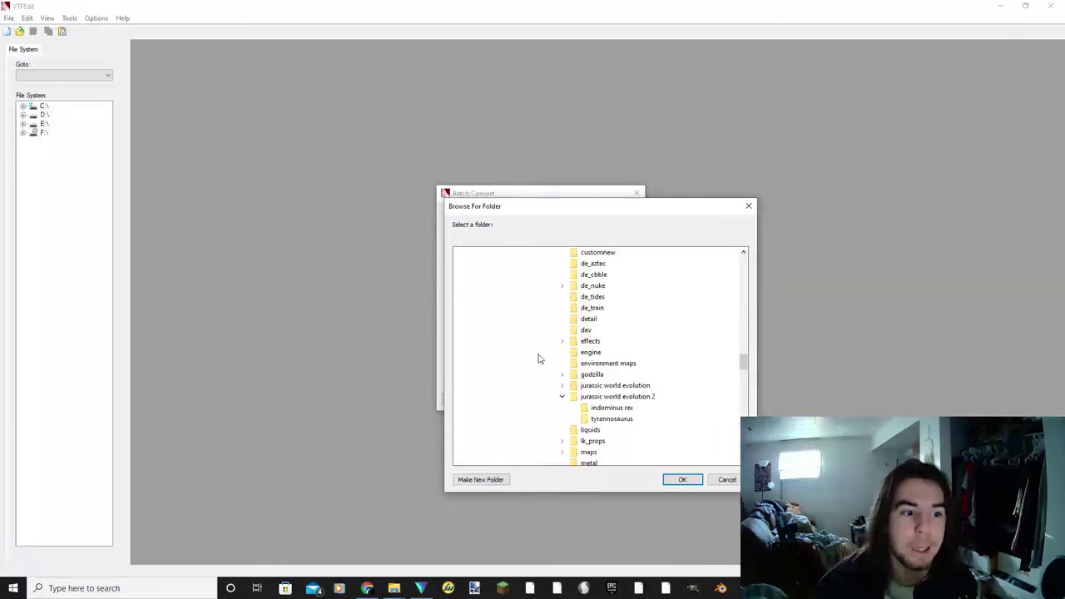
pyautogui.scroll(-2, 633, 416)
pyautogui.doubleClick(623, 431)
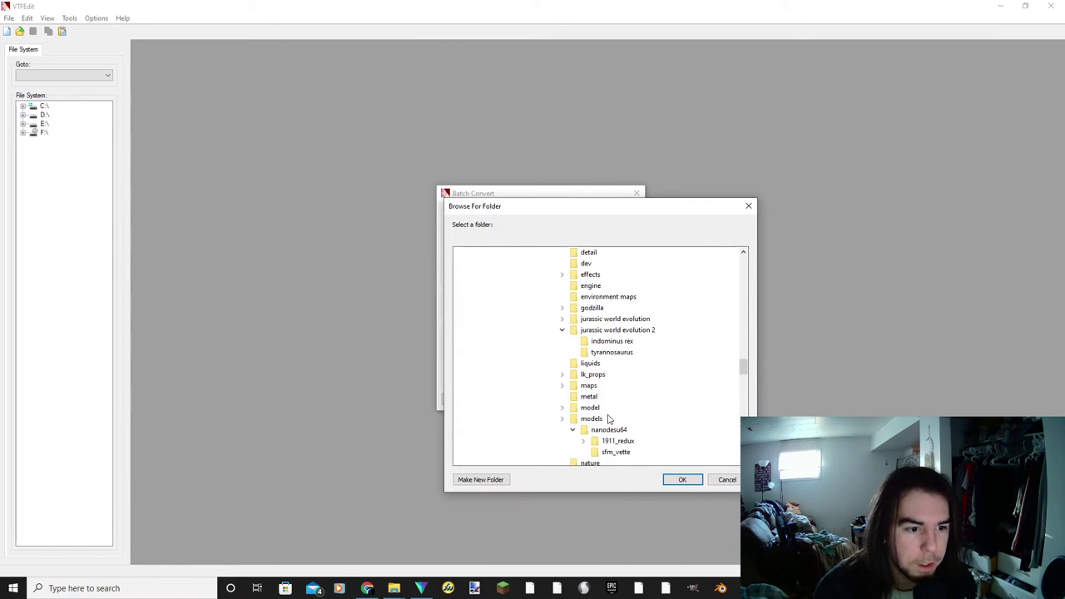
pyautogui.click(563, 418)
pyautogui.scroll(-8, 627, 347)
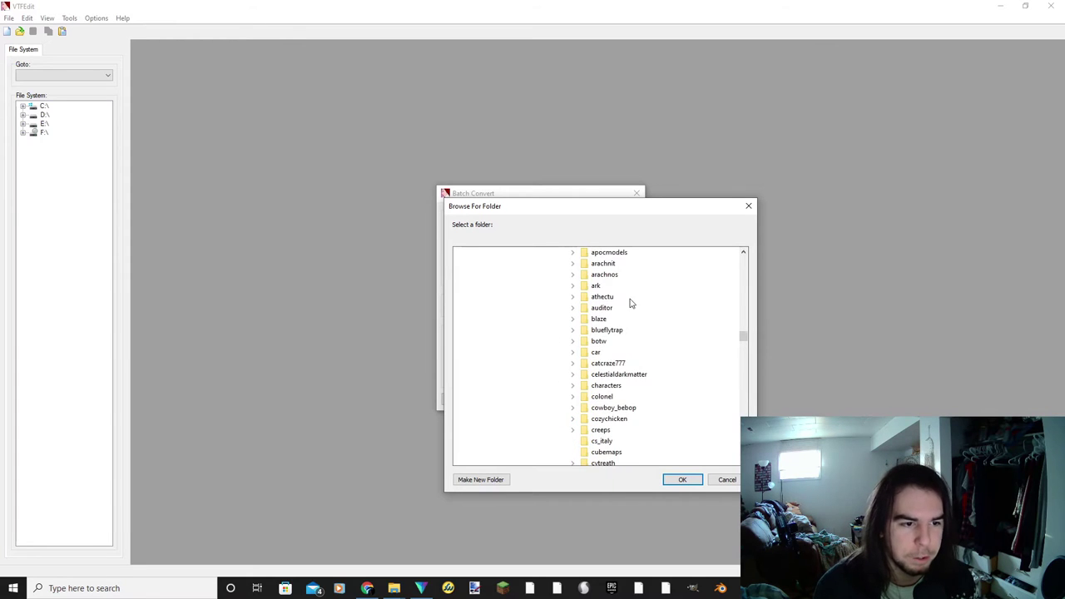
pyautogui.scroll(-15, 656, 374)
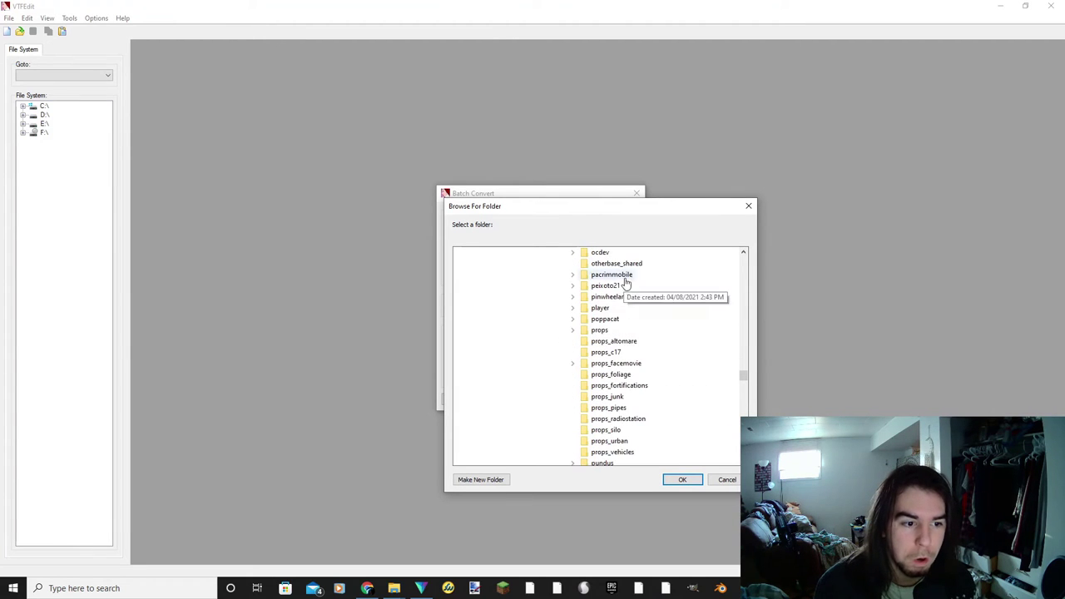
pyautogui.scroll(4, 634, 400)
pyautogui.scroll(20, 628, 403)
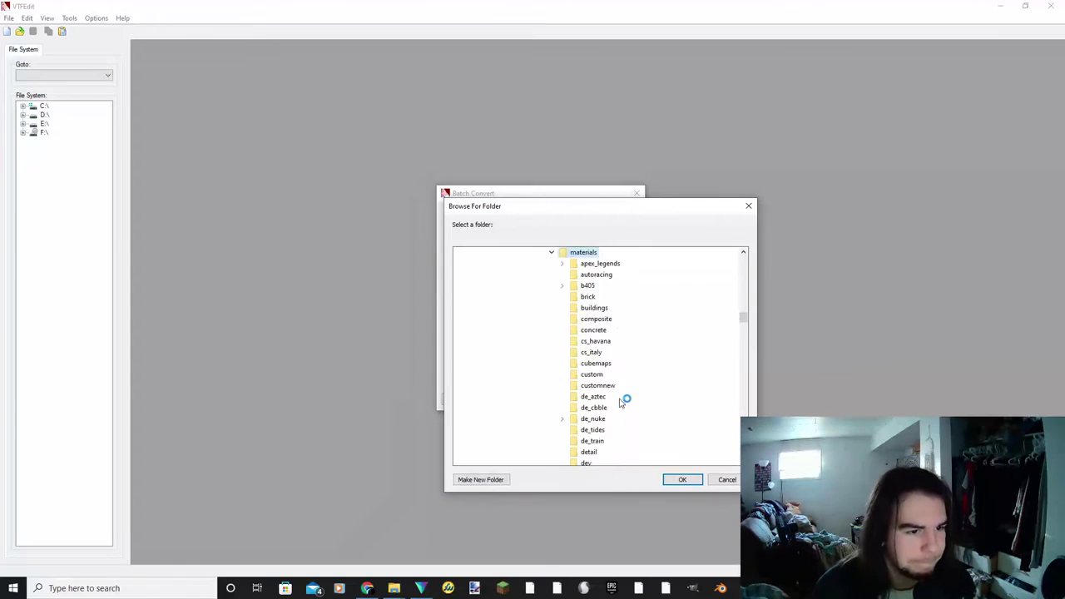
pyautogui.scroll(1, 632, 330)
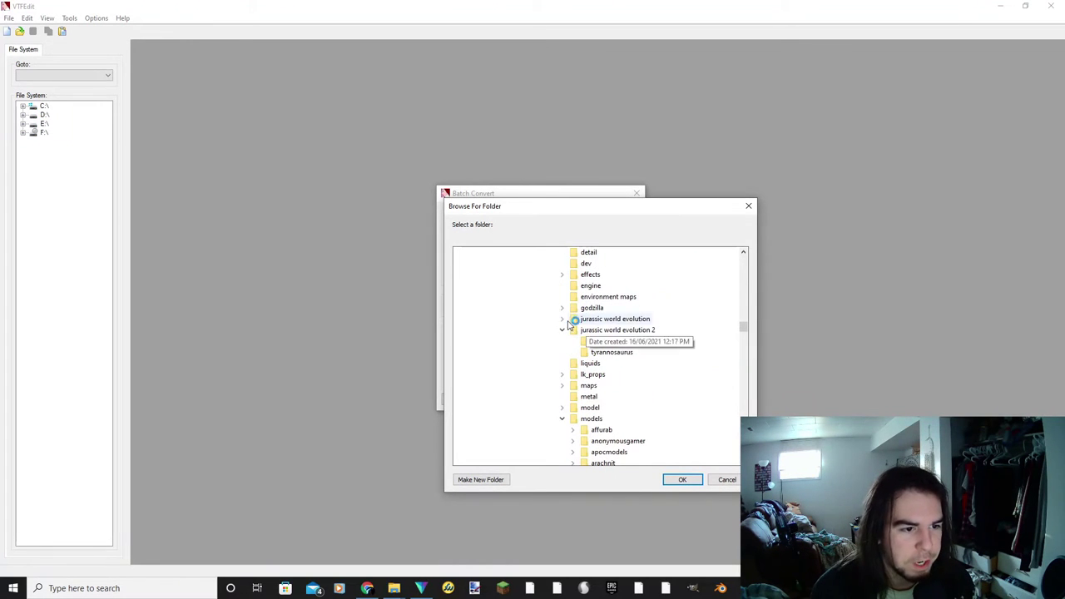
pyautogui.click(611, 352)
pyautogui.click(682, 479)
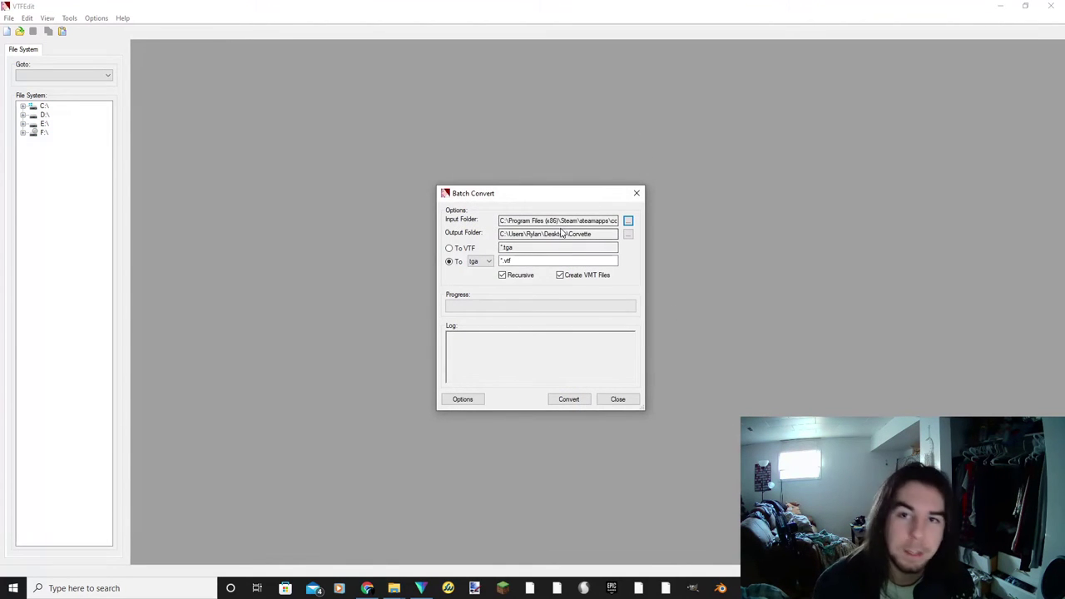
# Set the output folder to Desktop\JWE Trex and keep tga as the target format.
pyautogui.click(629, 234)
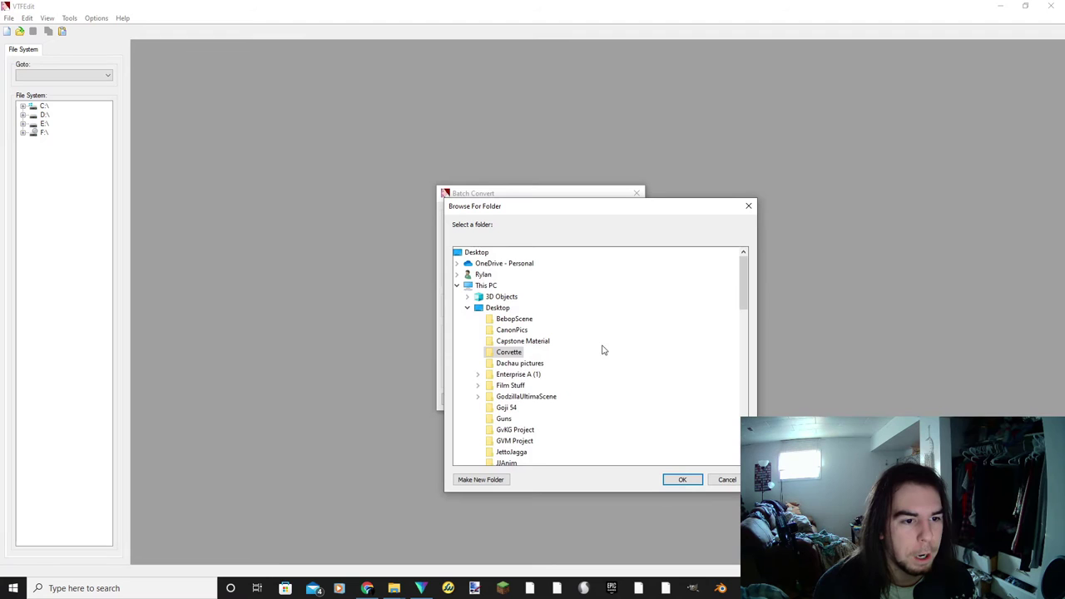
pyautogui.scroll(-2, 570, 367)
pyautogui.click(508, 408)
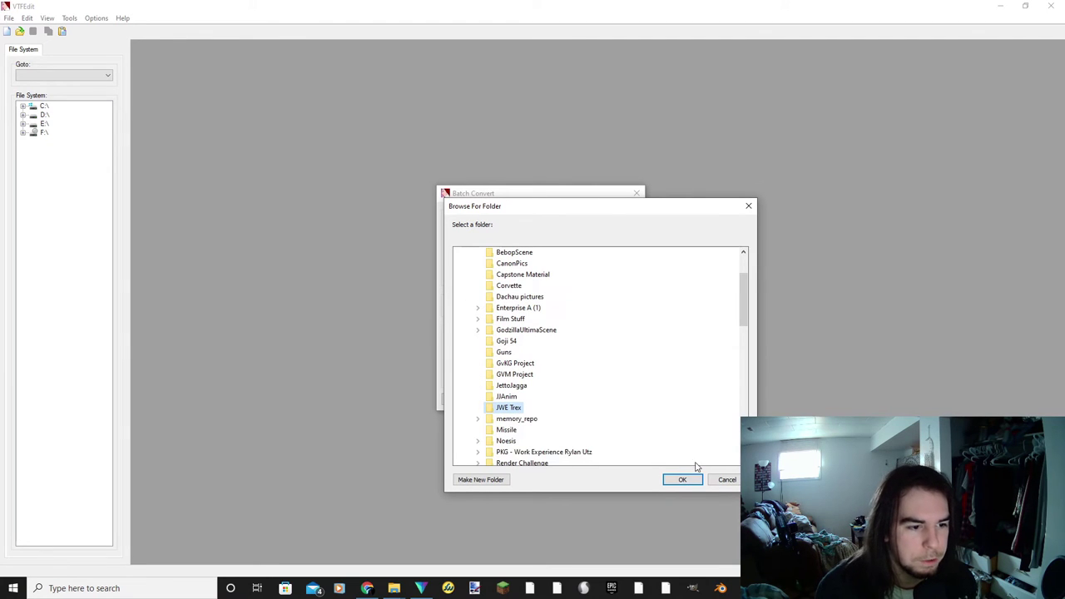
pyautogui.click(682, 480)
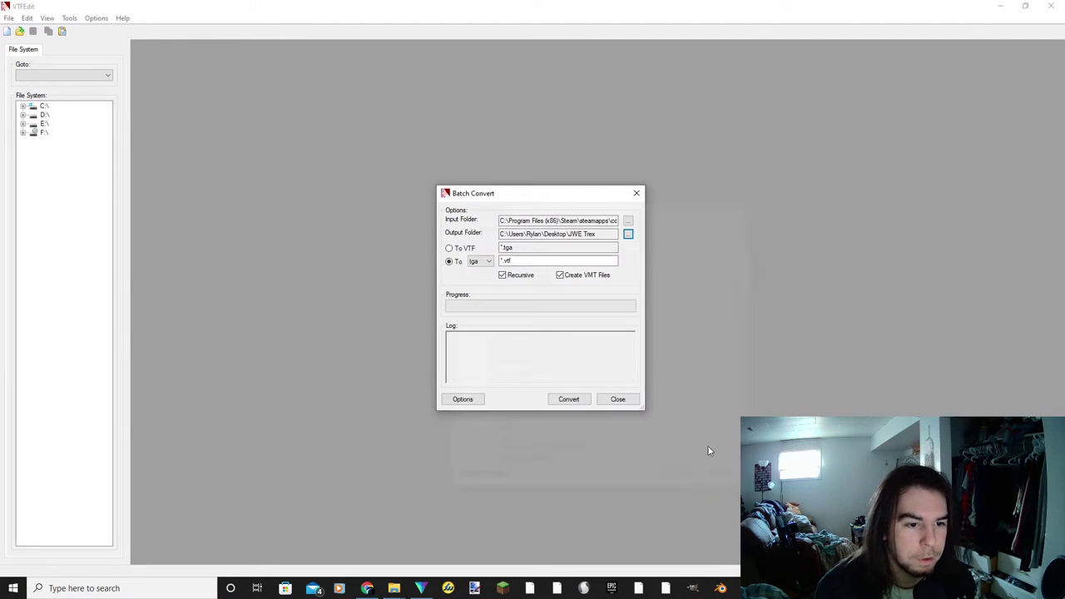
pyautogui.click(481, 261)
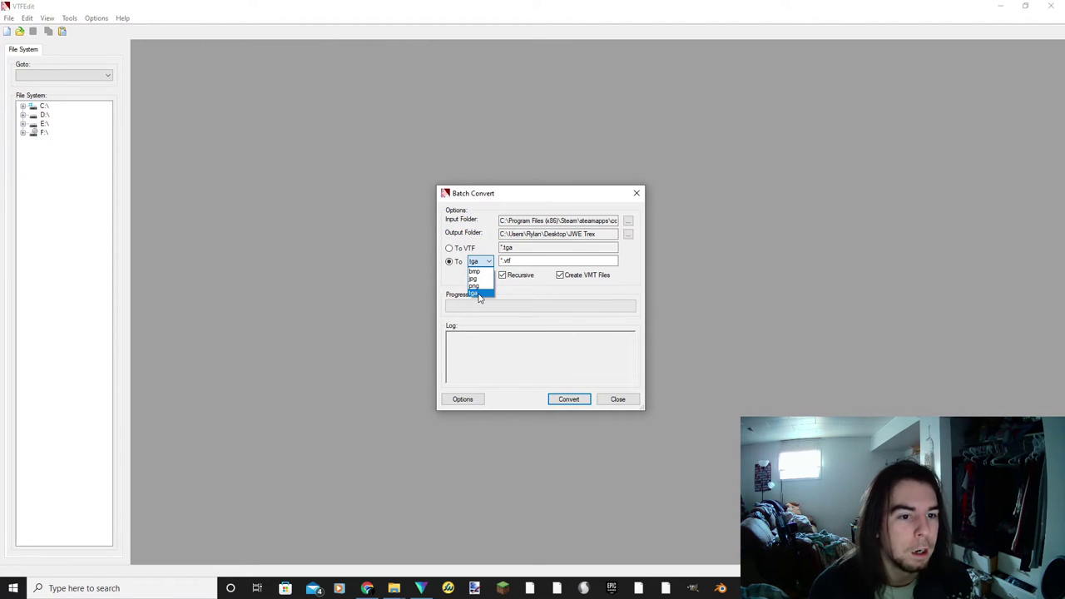
pyautogui.click(479, 294)
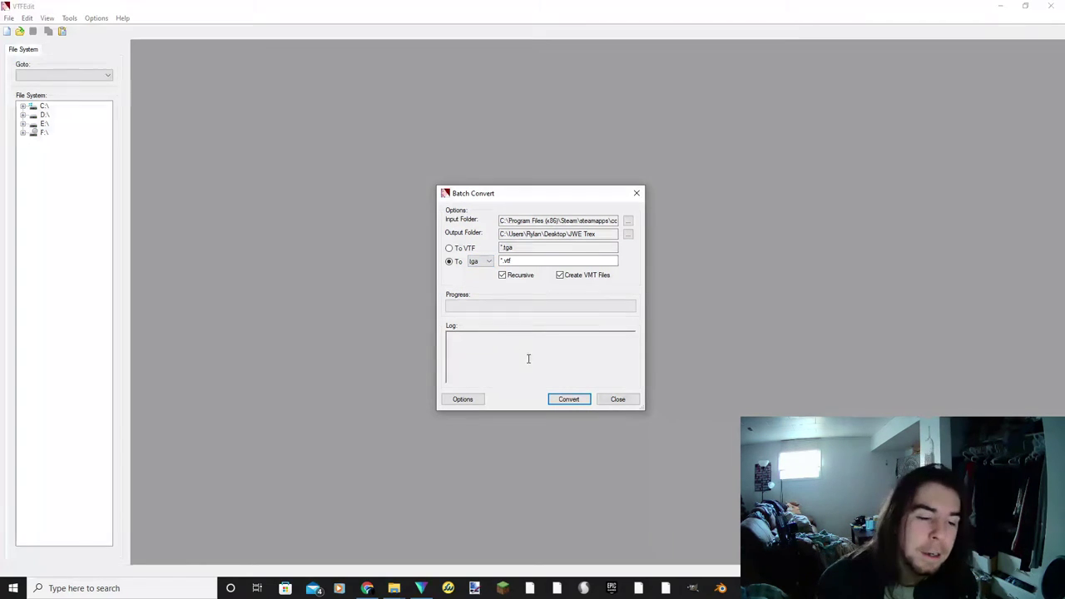
# Convert the T-rex textures to tga and close the Batch Convert window when finished.
pyautogui.click(565, 400)
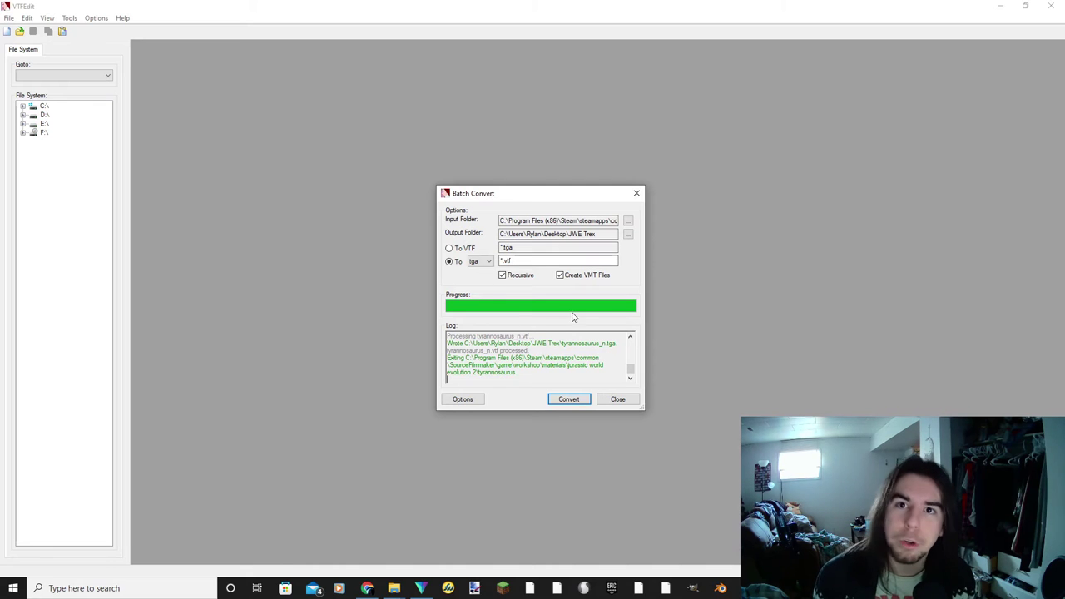
pyautogui.click(617, 400)
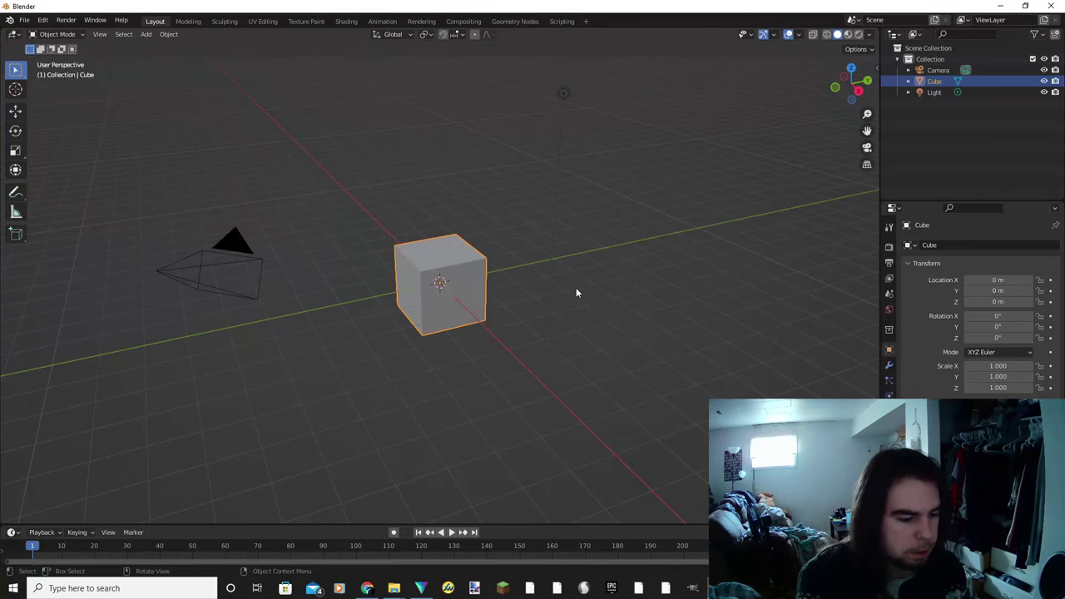
# Delete the default cube and open the FBX import file browser.
pyautogui.press('Delete')
pyautogui.click(31, 22)
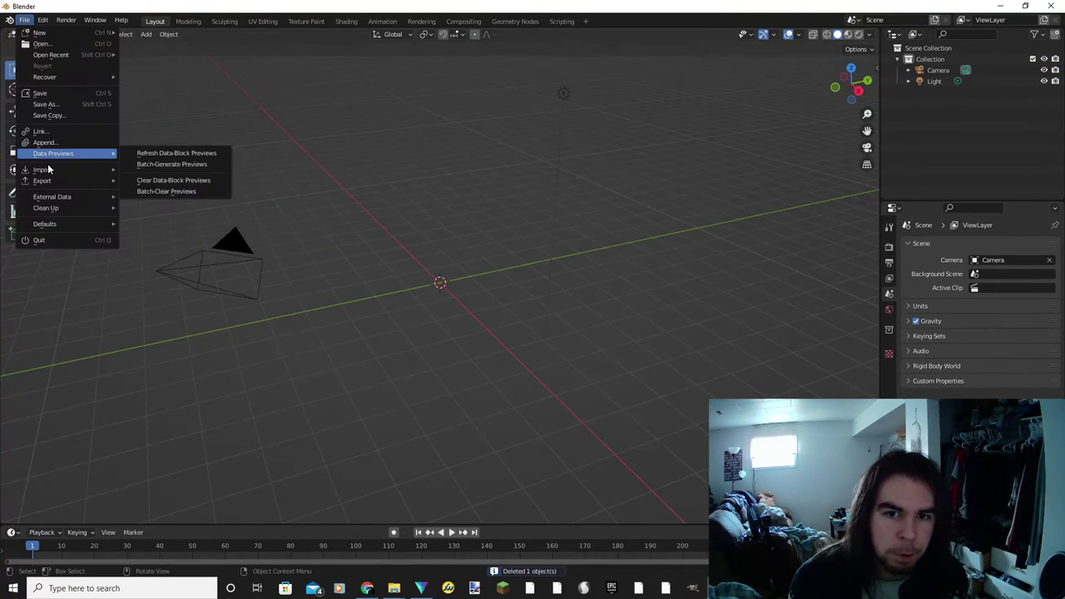
pyautogui.moveTo(43, 169)
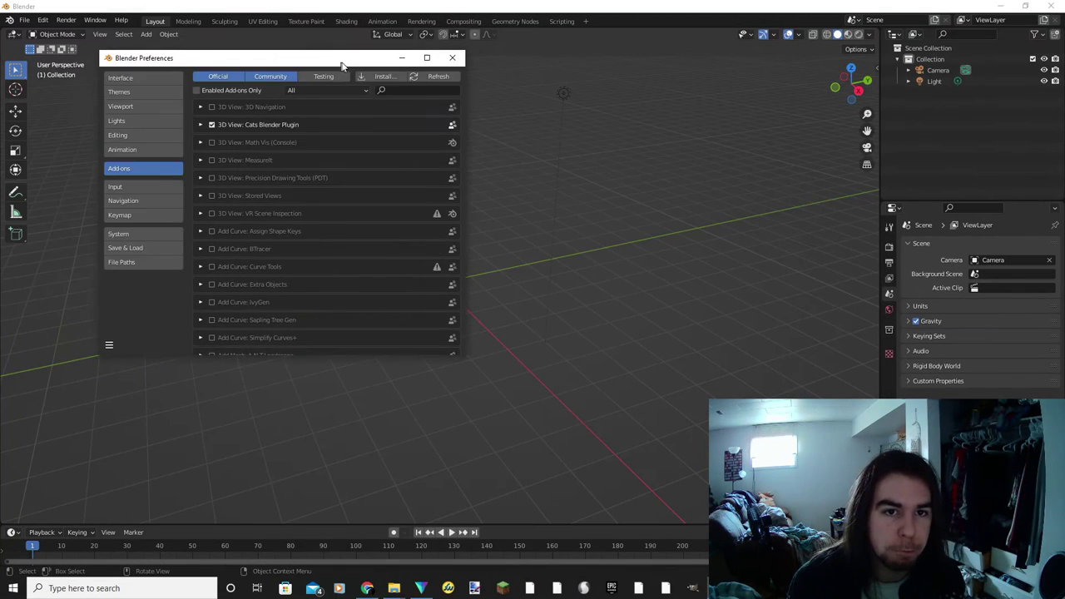
pyautogui.write('fbx')
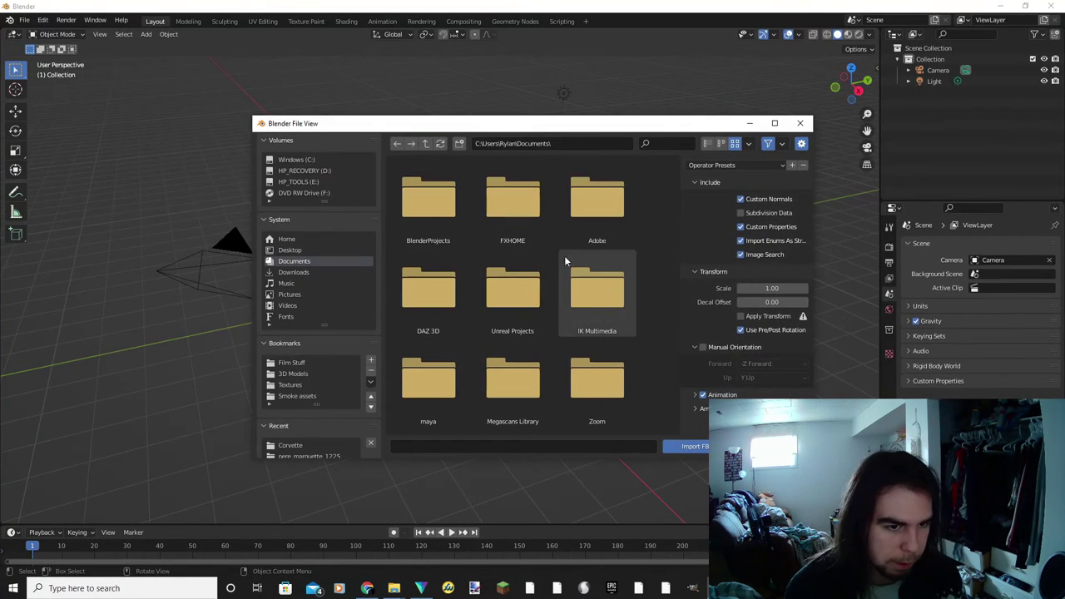
# Import Trex.fbx from the Desktop's JWE Trex folder into the scene.
pyautogui.click(292, 250)
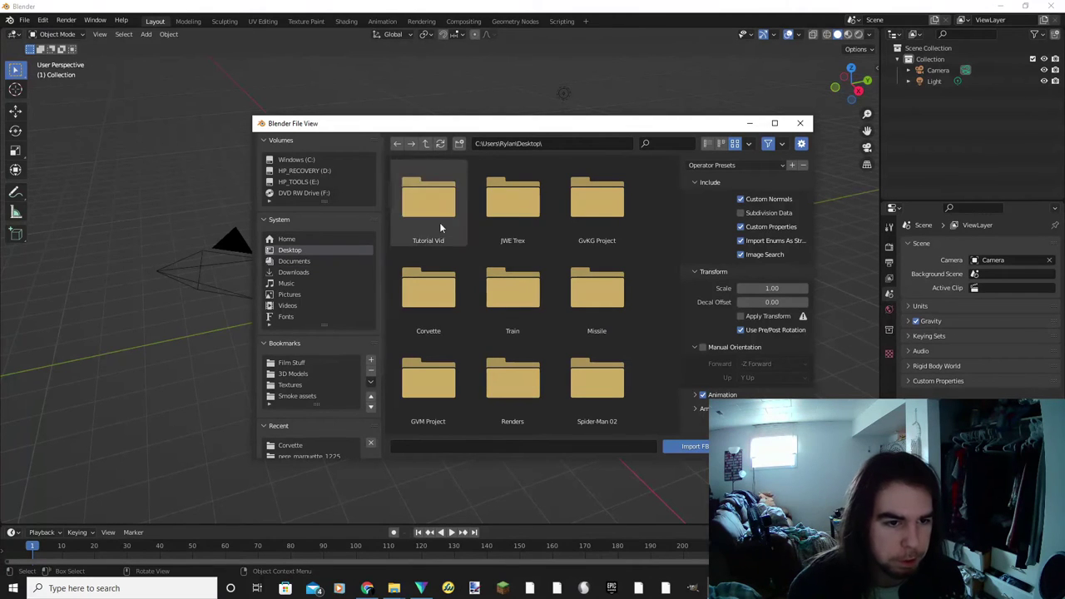
pyautogui.doubleClick(497, 203)
pyautogui.click(453, 224)
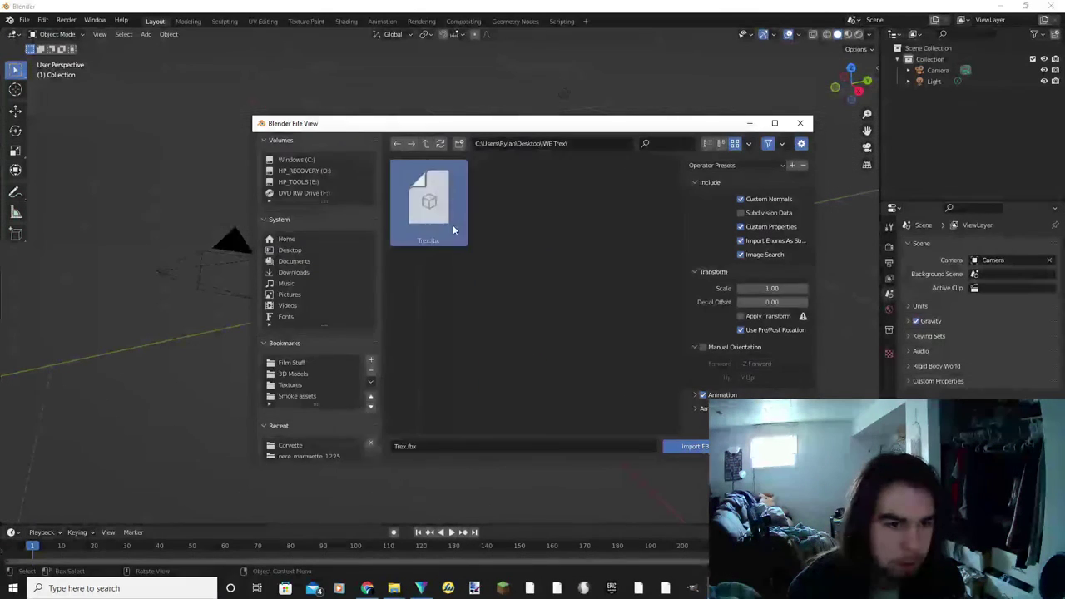
pyautogui.doubleClick(453, 224)
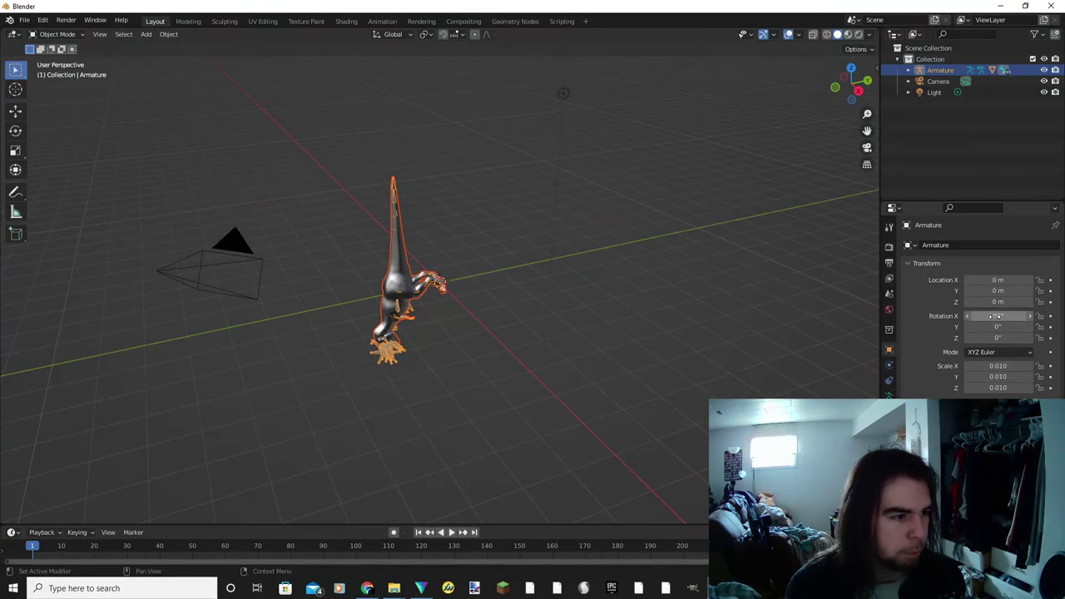
# Set the armature's X rotation to 0 and its scale to 0.100 on all axes.
pyautogui.write('0')
pyautogui.press('Return')
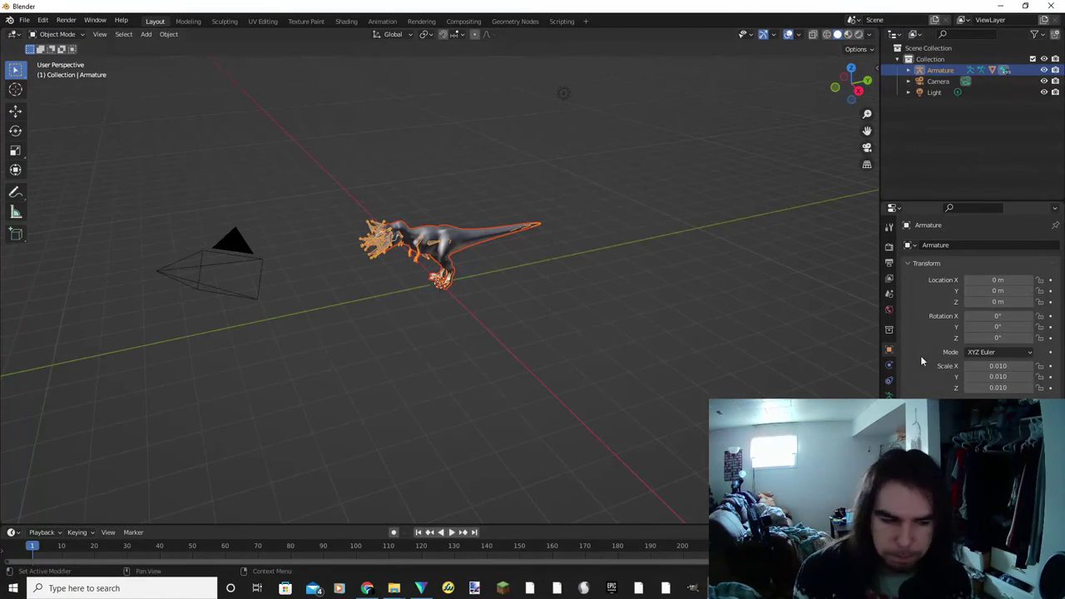
pyautogui.moveTo(997, 366); pyautogui.dragTo(997, 388)
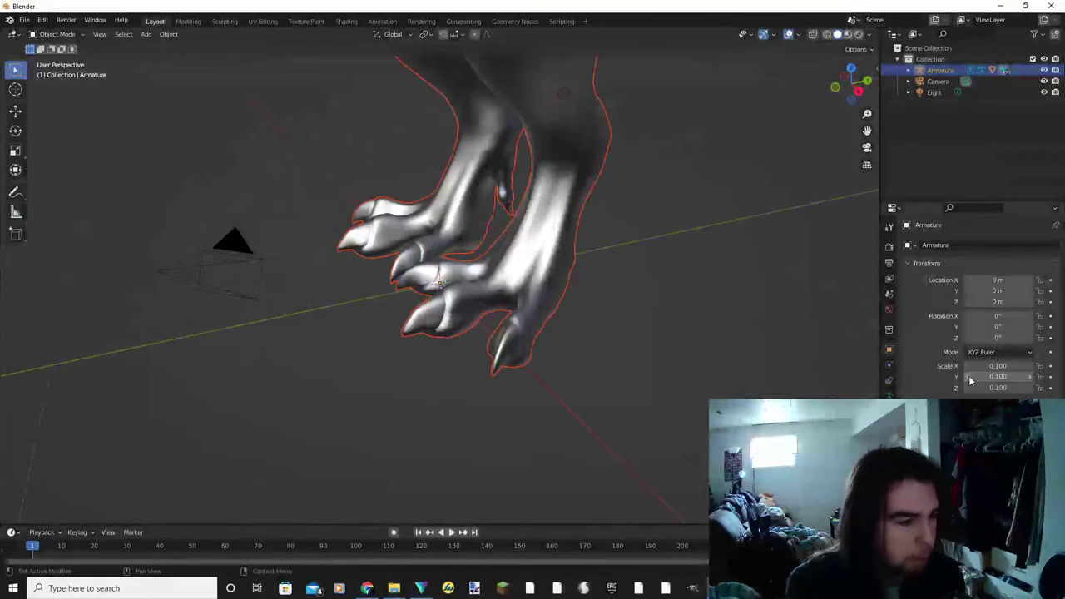
pyautogui.scroll(-5, 574, 310)
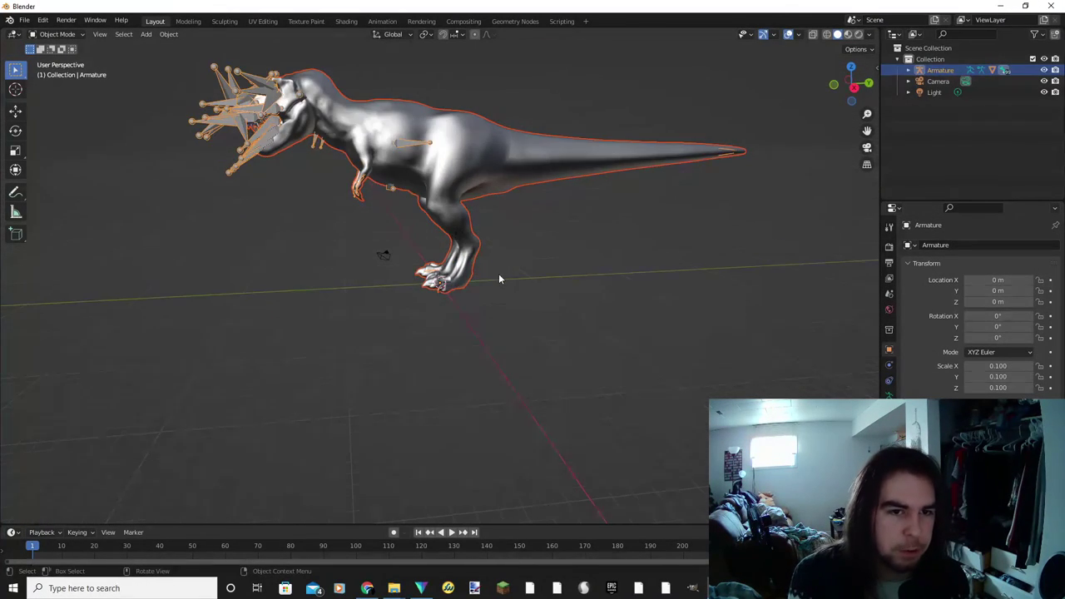
# Orbit around the upright T-rex and check the armature's skeleton settings.
pyautogui.click(500, 279)
pyautogui.moveTo(499, 279); pyautogui.dragTo(396, 223, button='middle')
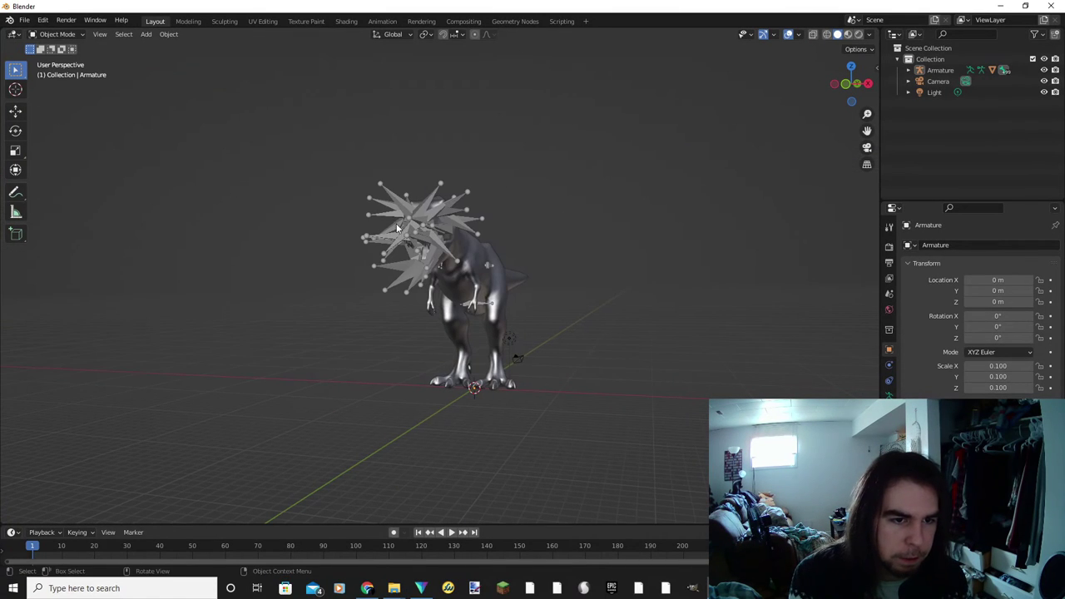
pyautogui.click(396, 223)
pyautogui.click(888, 395)
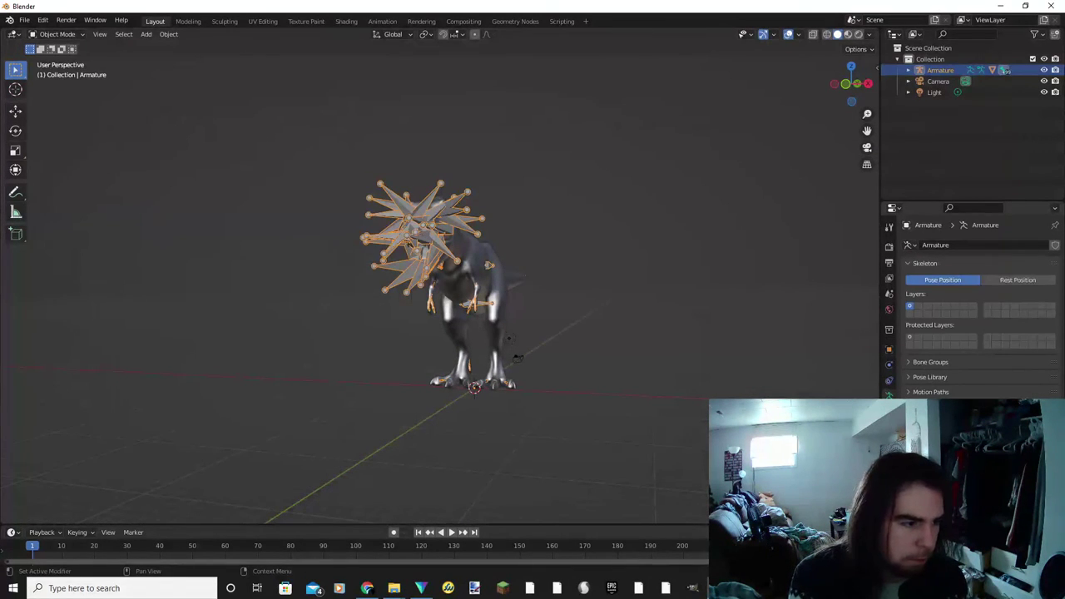
pyautogui.click(727, 357)
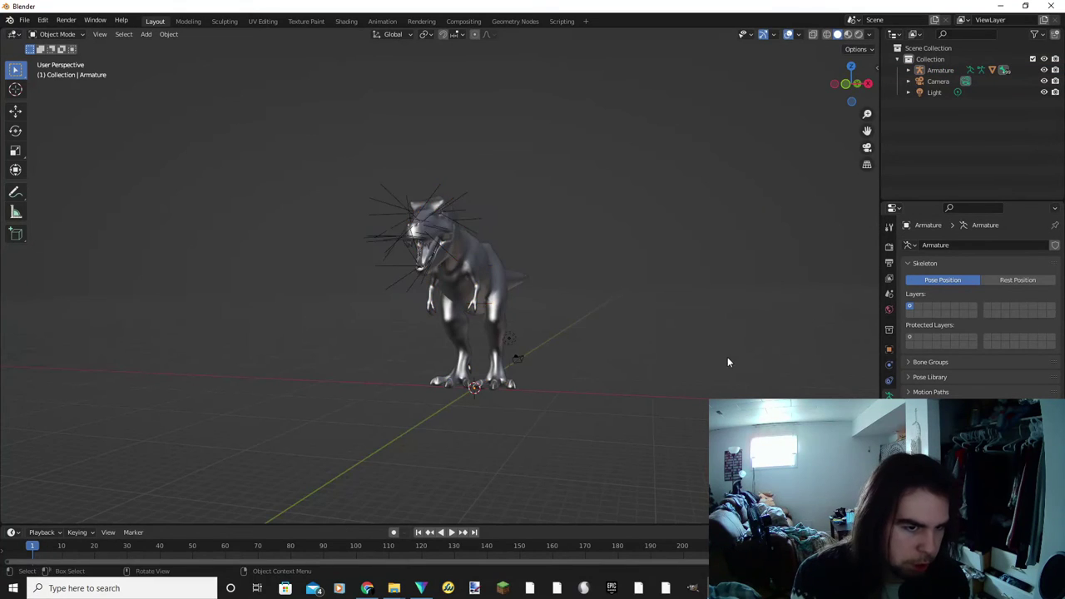
pyautogui.moveTo(727, 358); pyautogui.dragTo(657, 383, button='middle')
pyautogui.scroll(3, 649, 338)
pyautogui.moveTo(649, 337); pyautogui.dragTo(654, 390, button='middle')
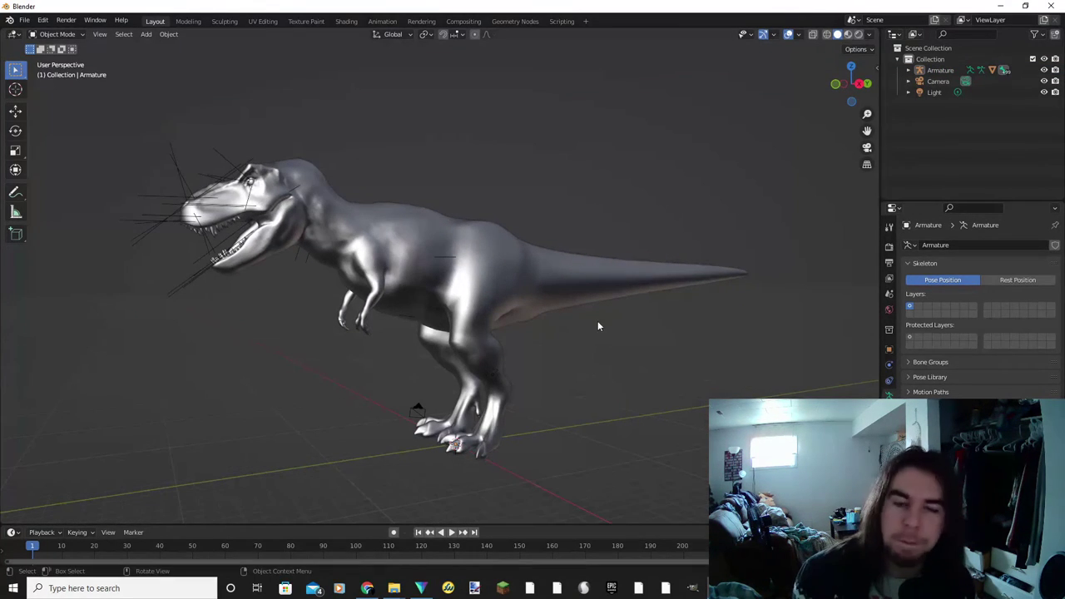
# Switch the viewport to Material Preview, showing the untextured T-rex in magenta.
pyautogui.click(888, 246)
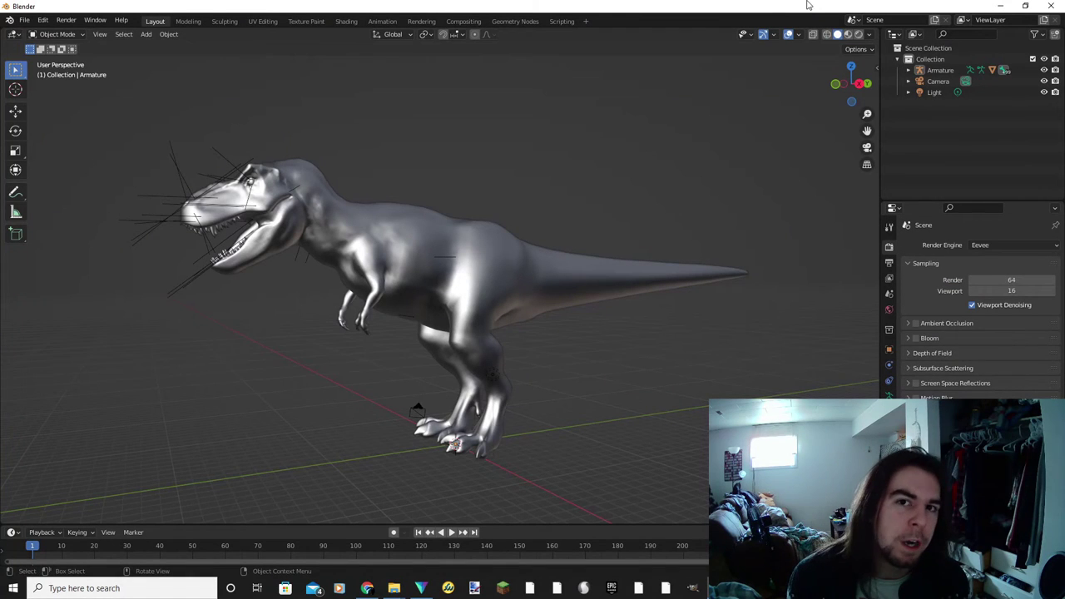
pyautogui.click(848, 35)
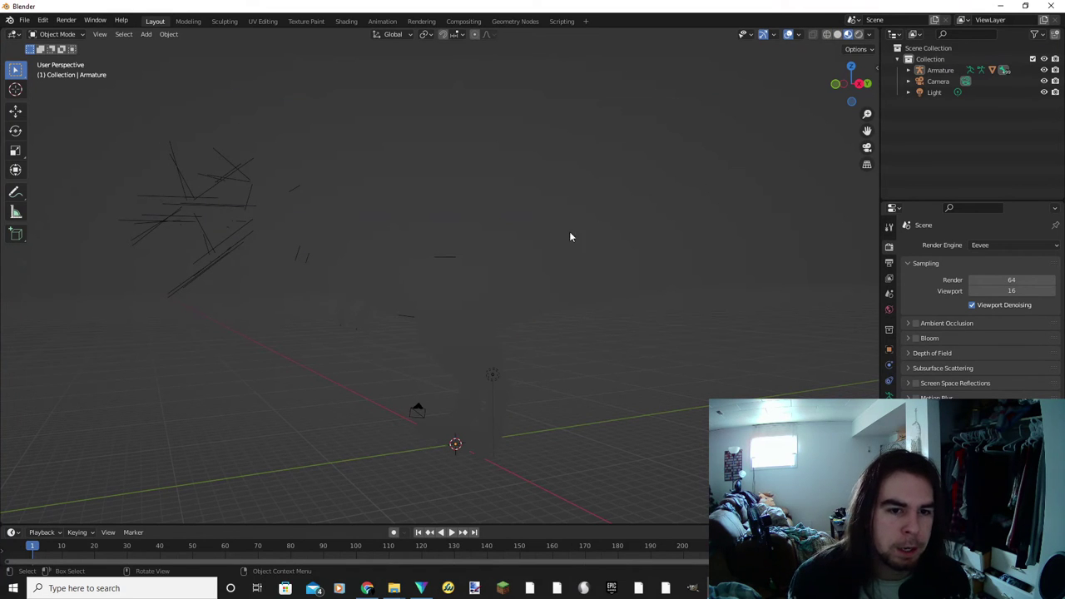
pyautogui.moveTo(402, 392)
pyautogui.mouseDown(button='middle')
pyautogui.moveTo(563, 381)
pyautogui.moveTo(554, 386)
pyautogui.moveTo(577, 407)
pyautogui.moveTo(390, 360)
pyautogui.mouseUp(button='middle')
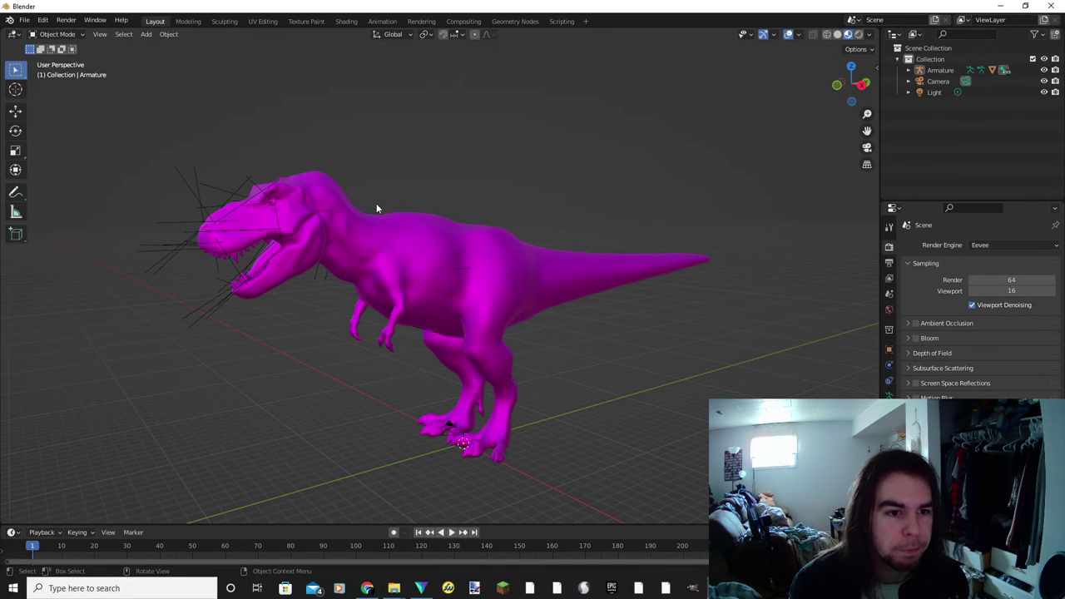
# Replace the T-rex mesh's Base Color image with tyrannosaurus_93.tga from the JWE Trex folder.
pyautogui.click(412, 240)
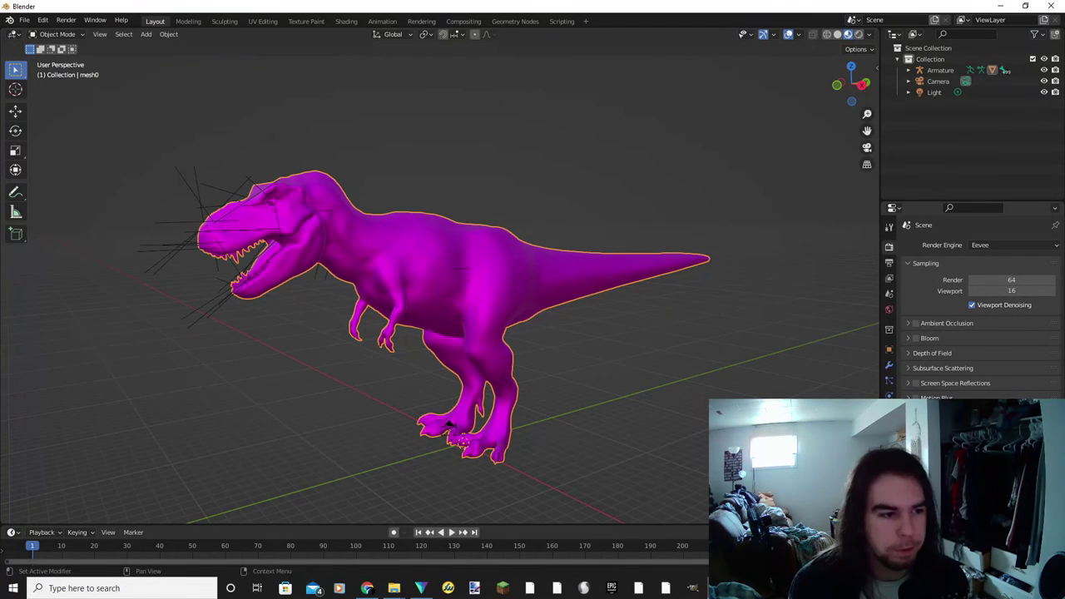
pyautogui.click(908, 70)
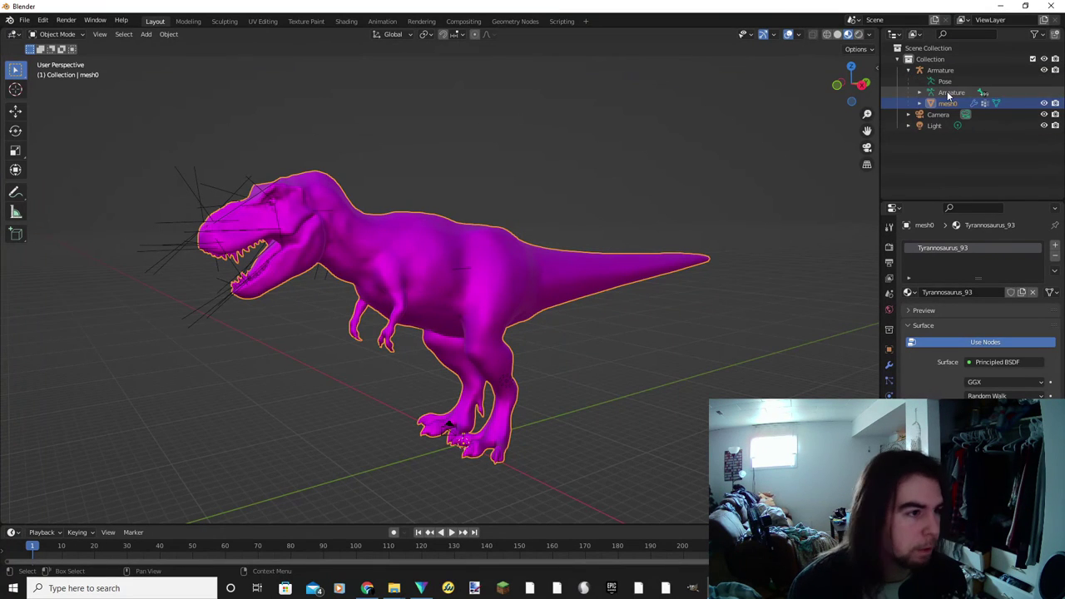
pyautogui.scroll(-2, 961, 396)
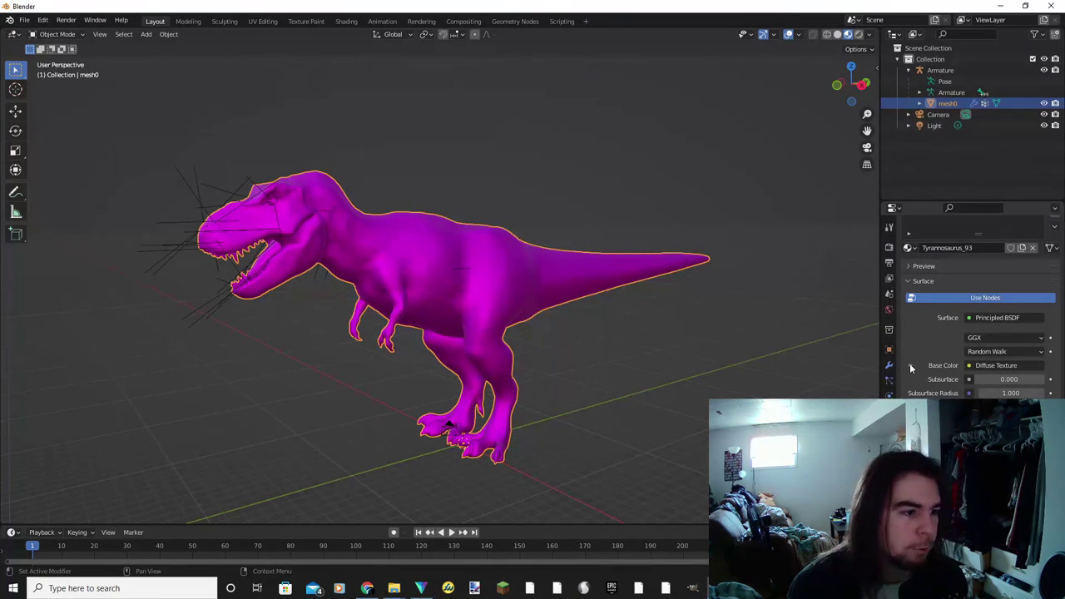
pyautogui.click(909, 365)
pyautogui.click(1050, 380)
pyautogui.click(1027, 379)
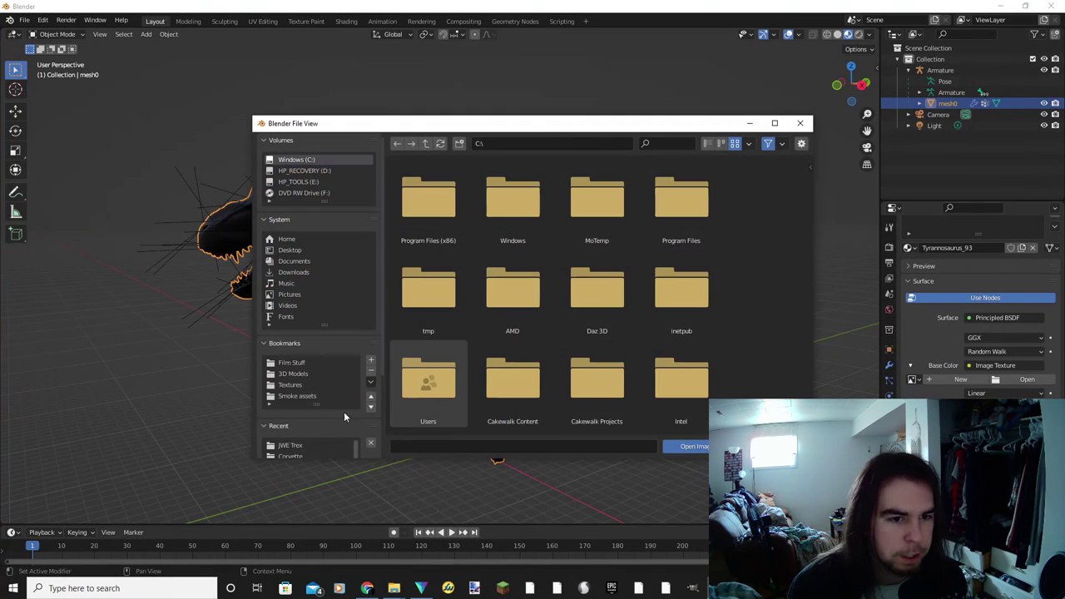
pyautogui.click(291, 445)
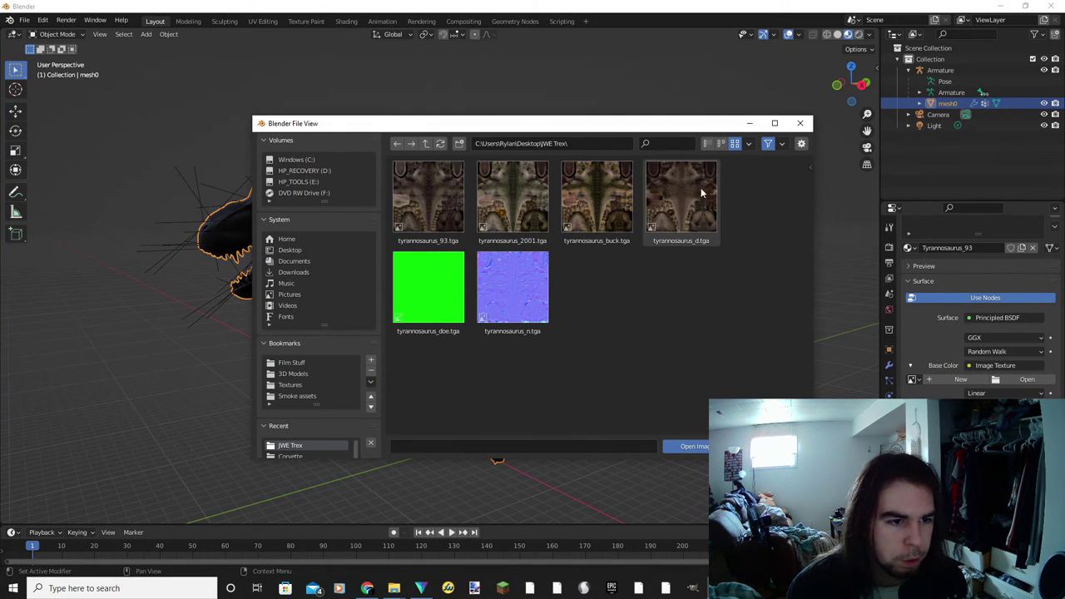
pyautogui.click(670, 200)
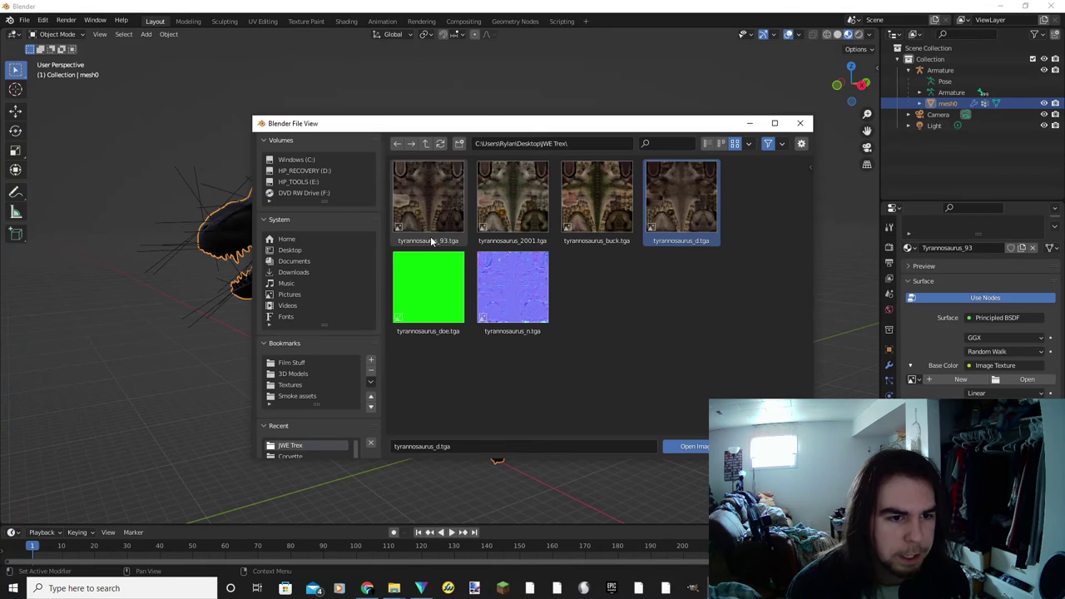
pyautogui.click(439, 209)
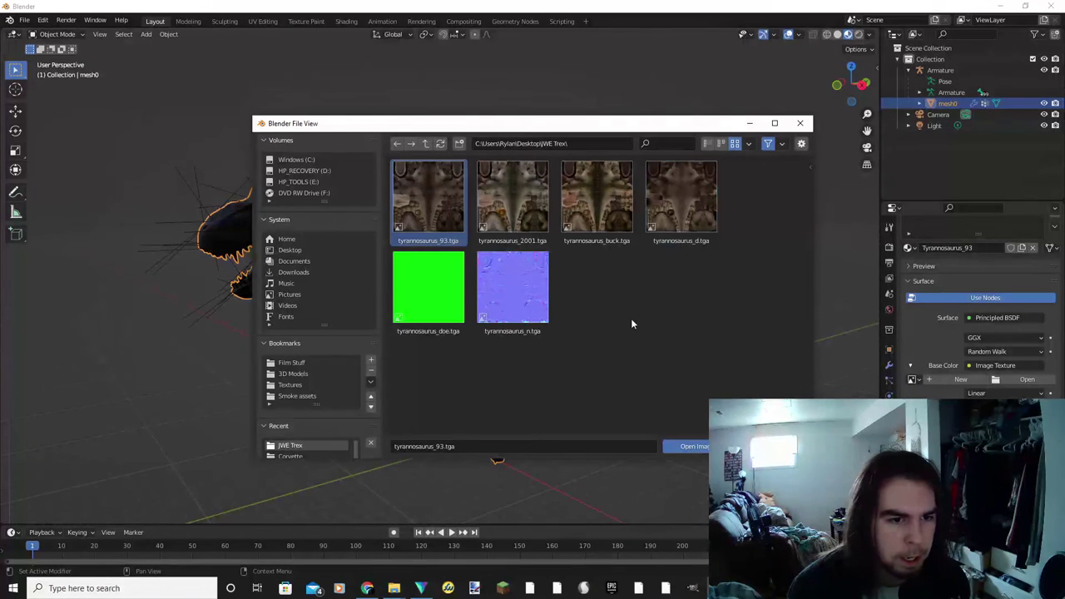
pyautogui.click(686, 446)
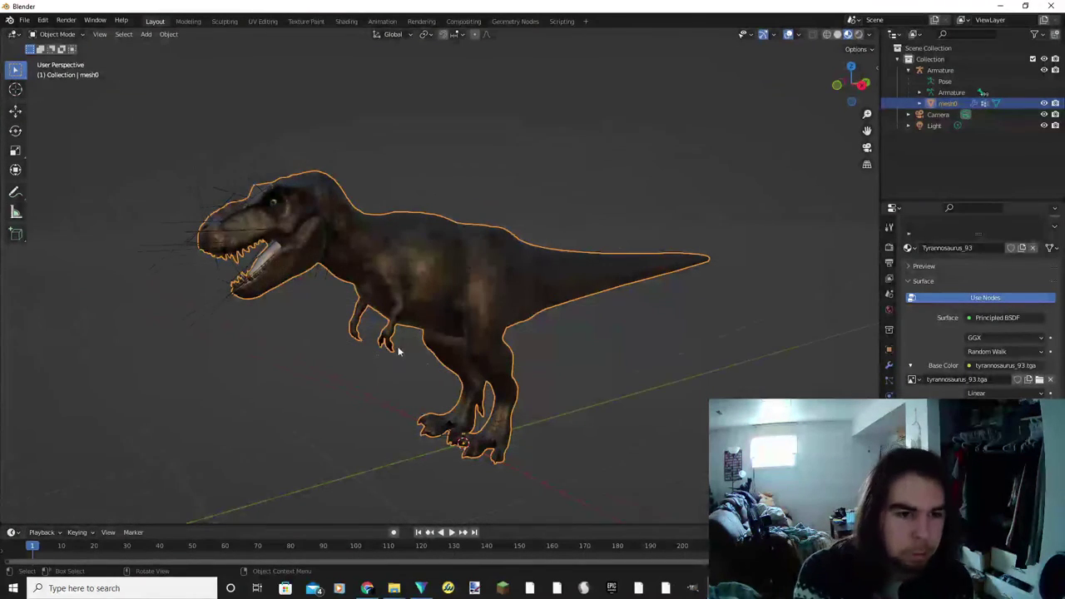
pyautogui.moveTo(395, 344); pyautogui.dragTo(352, 208, button='middle')
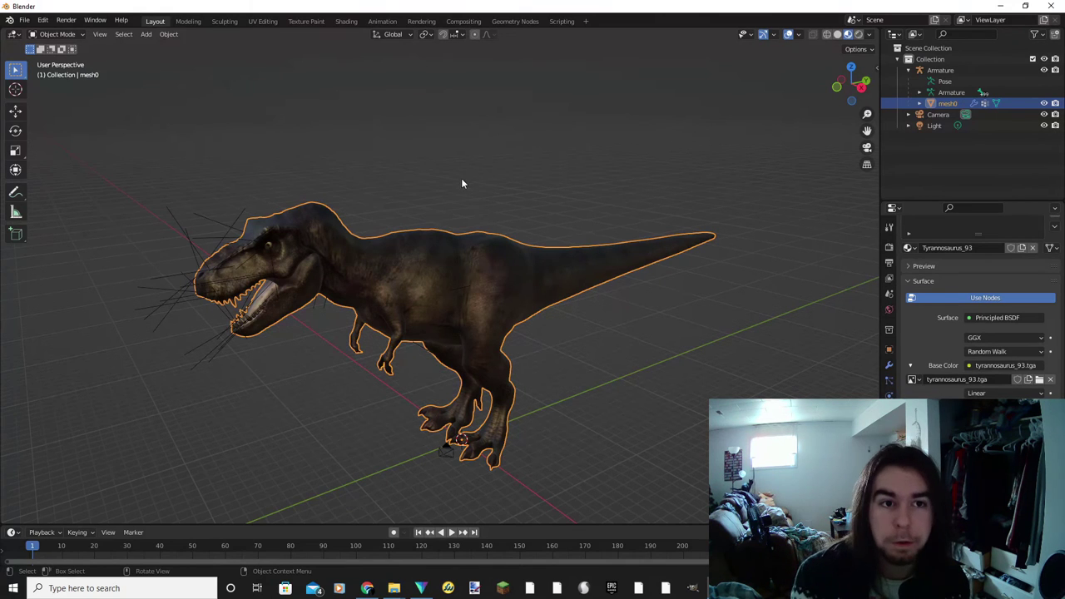
# In Shading, set the Principled BSDF to Metallic 0, Roughness about 0.785, Specular 0.668.
pyautogui.click(346, 22)
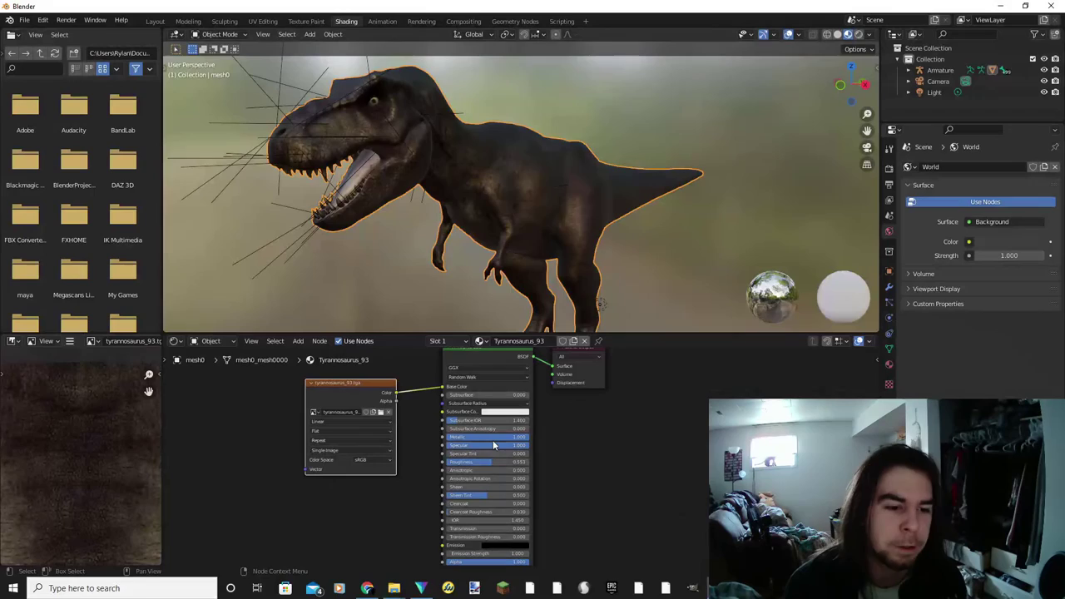
pyautogui.press('BackSpace')
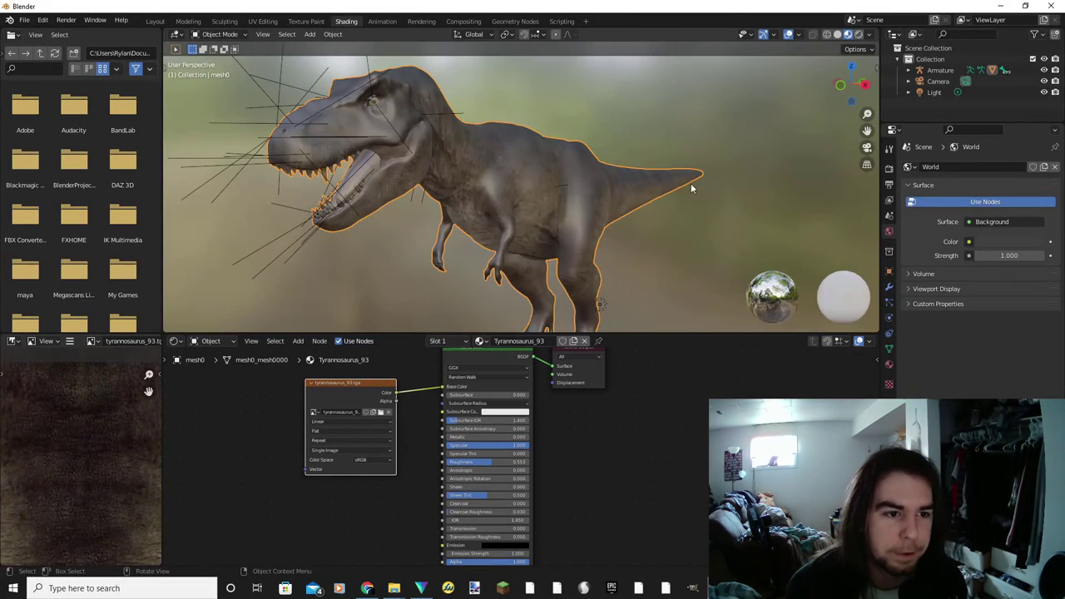
pyautogui.moveTo(691, 188); pyautogui.dragTo(416, 243, button='middle')
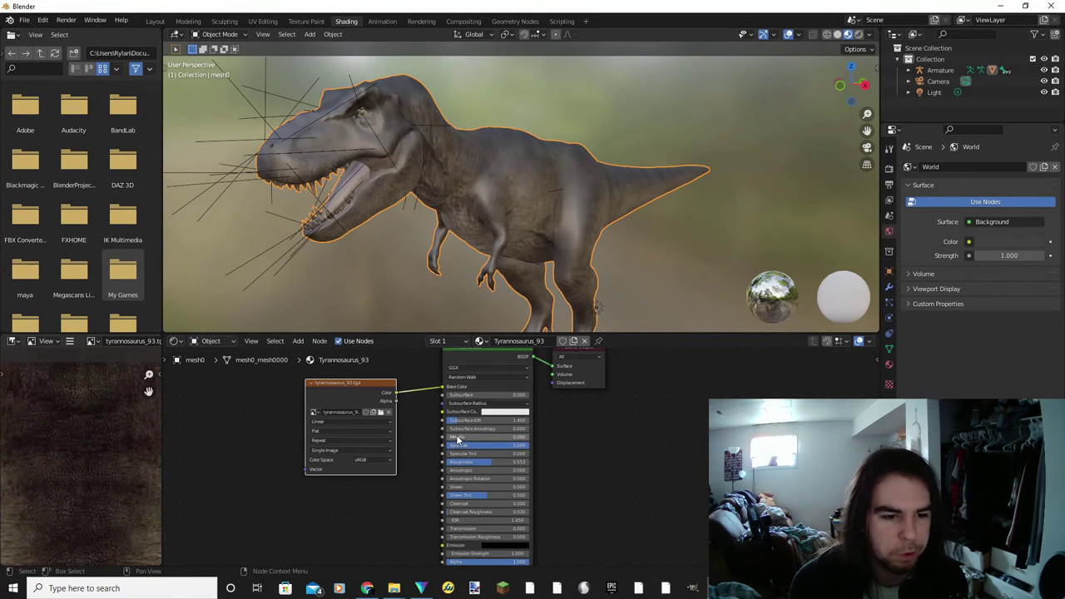
pyautogui.moveTo(460, 437)
pyautogui.mouseDown()
pyautogui.moveTo(530, 437)
pyautogui.moveTo(498, 463)
pyautogui.moveTo(507, 463)
pyautogui.moveTo(485, 438)
pyautogui.mouseUp()
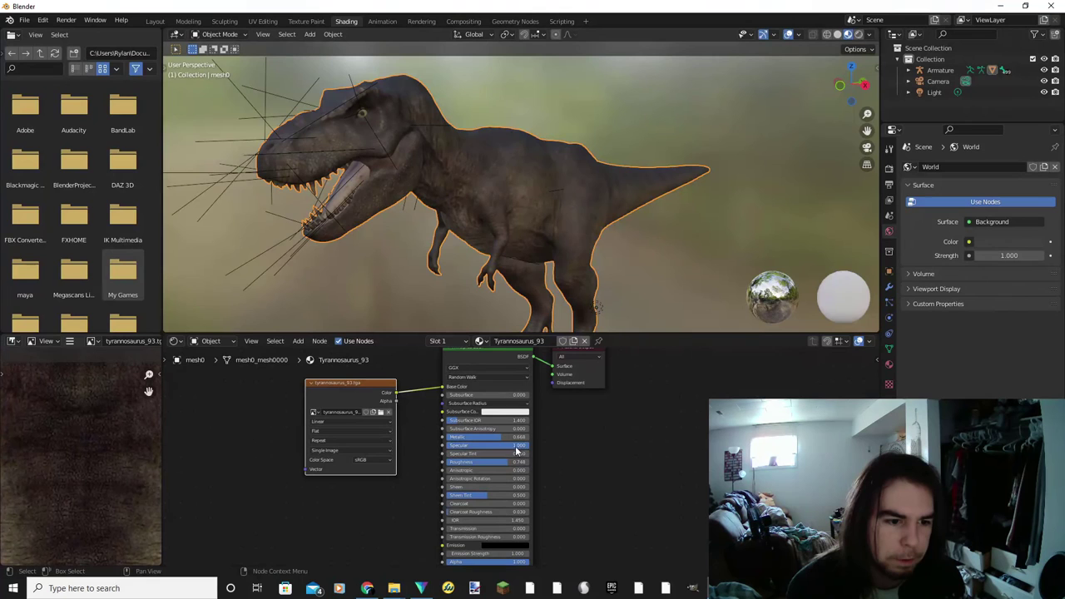
pyautogui.moveTo(509, 445); pyautogui.dragTo(499, 445)
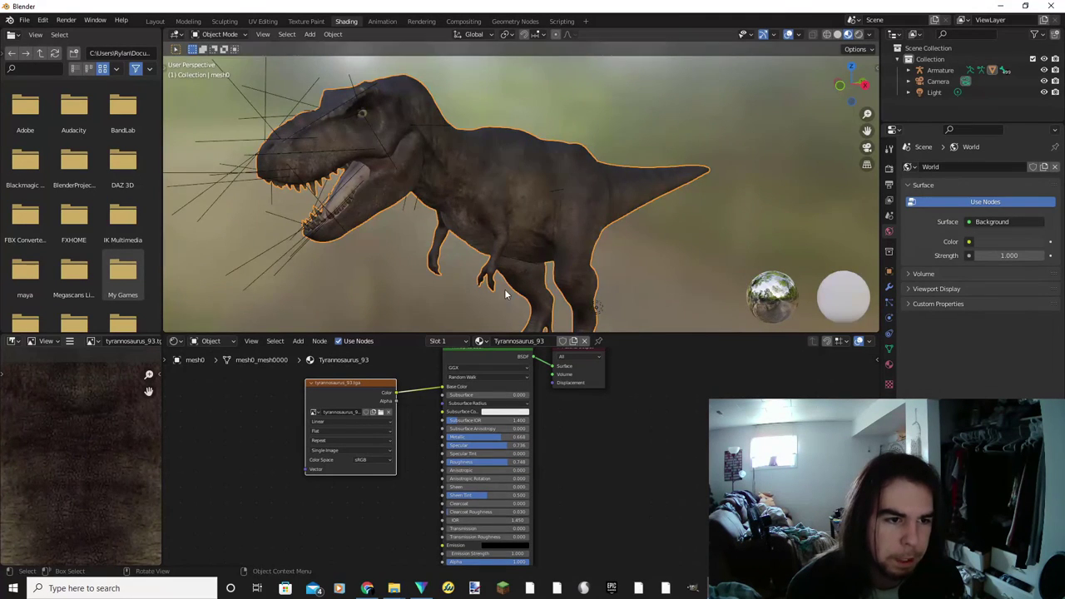
pyautogui.moveTo(583, 283); pyautogui.dragTo(499, 308, button='middle')
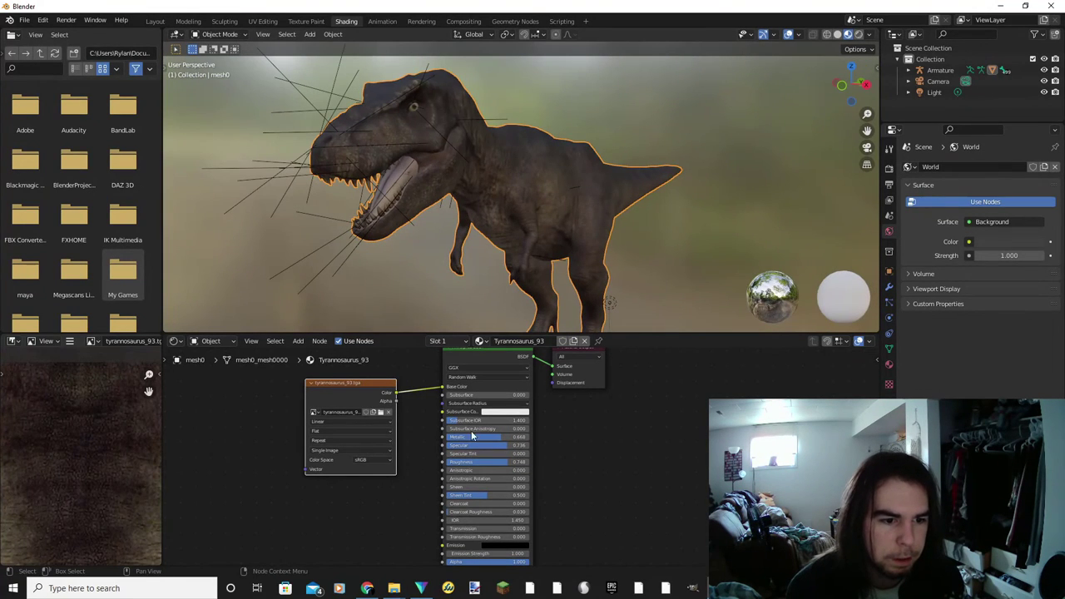
pyautogui.moveTo(491, 436); pyautogui.dragTo(447, 437)
pyautogui.moveTo(504, 462); pyautogui.dragTo(517, 462)
pyautogui.moveTo(509, 445)
pyautogui.mouseDown()
pyautogui.moveTo(505, 456)
pyautogui.moveTo(492, 447)
pyautogui.mouseUp()
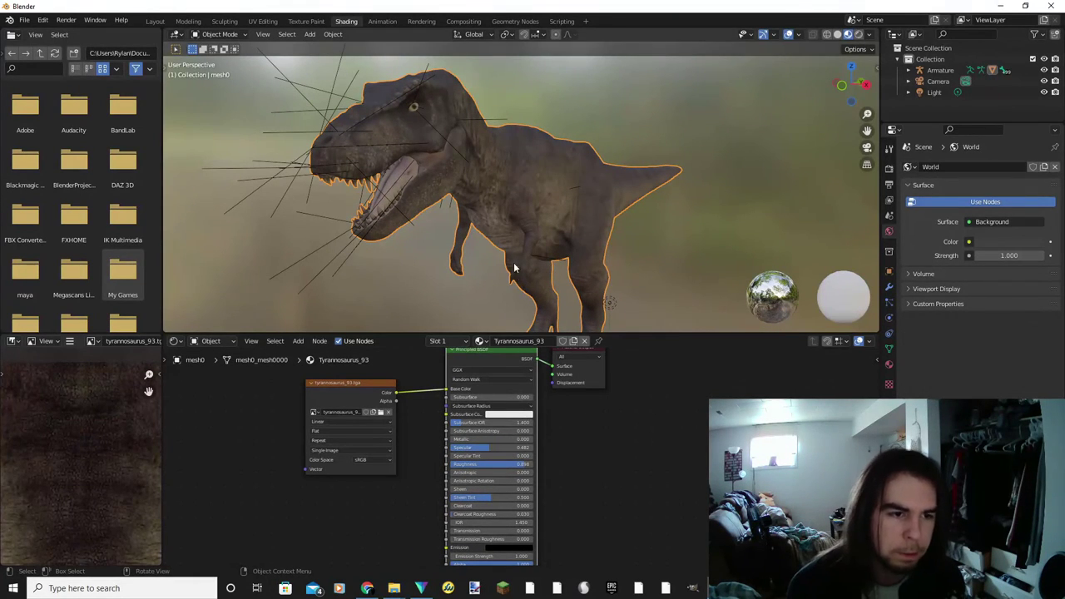
pyautogui.moveTo(533, 287); pyautogui.dragTo(466, 291, button='middle')
# Load tyrannosaurus_n.tga into an Image Texture node and connect its Color to the Normal Map.
pyautogui.scroll(-3, 416, 477)
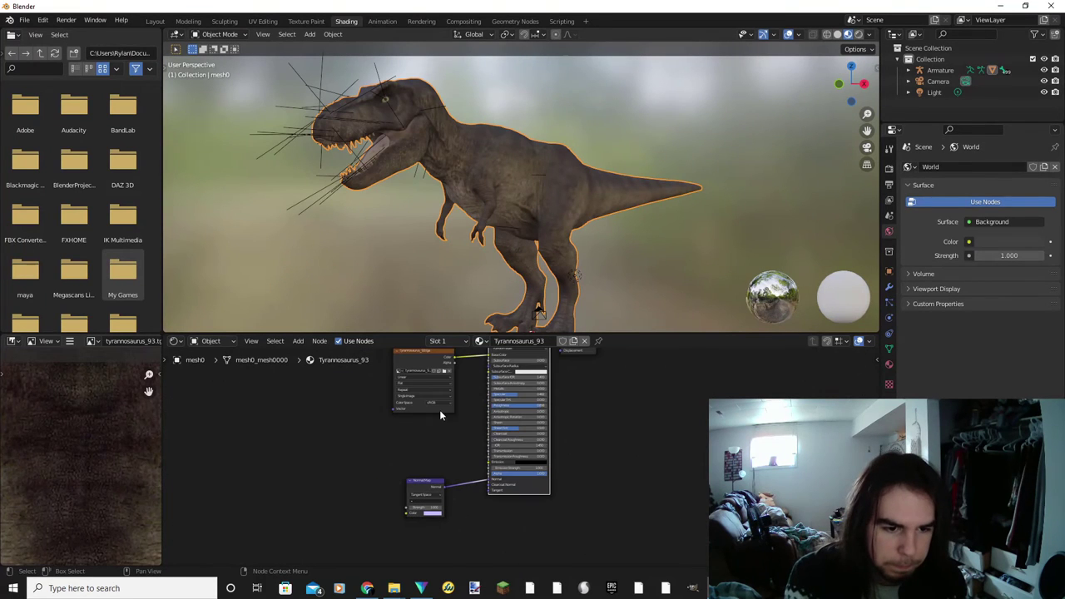
pyautogui.moveTo(420, 366); pyautogui.dragTo(357, 495)
pyautogui.scroll(3, 333, 500)
pyautogui.moveTo(323, 505); pyautogui.dragTo(391, 437, button='middle')
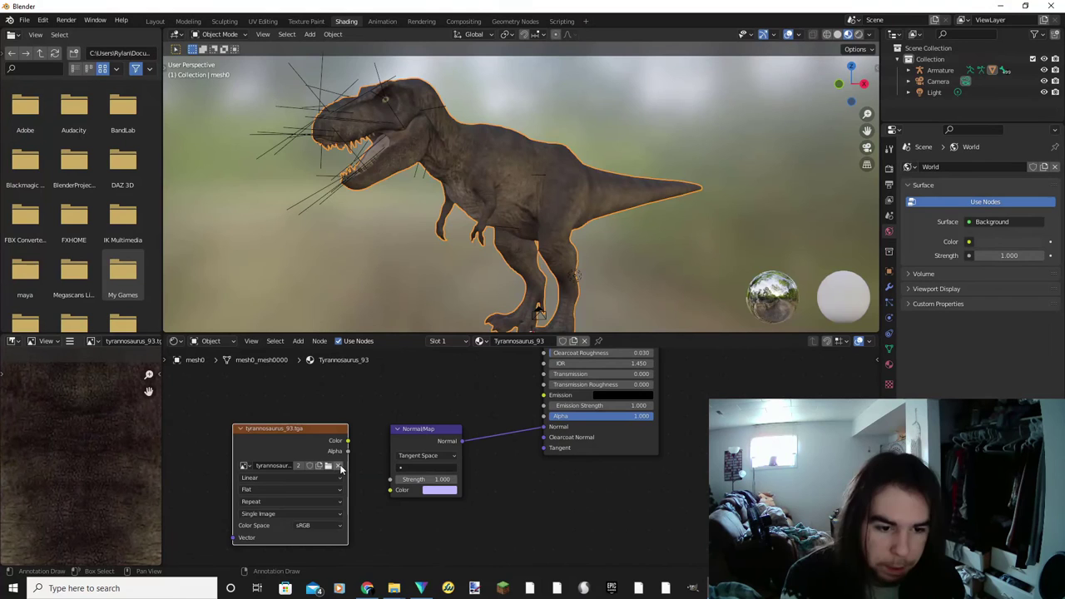
pyautogui.click(336, 465)
pyautogui.click(324, 465)
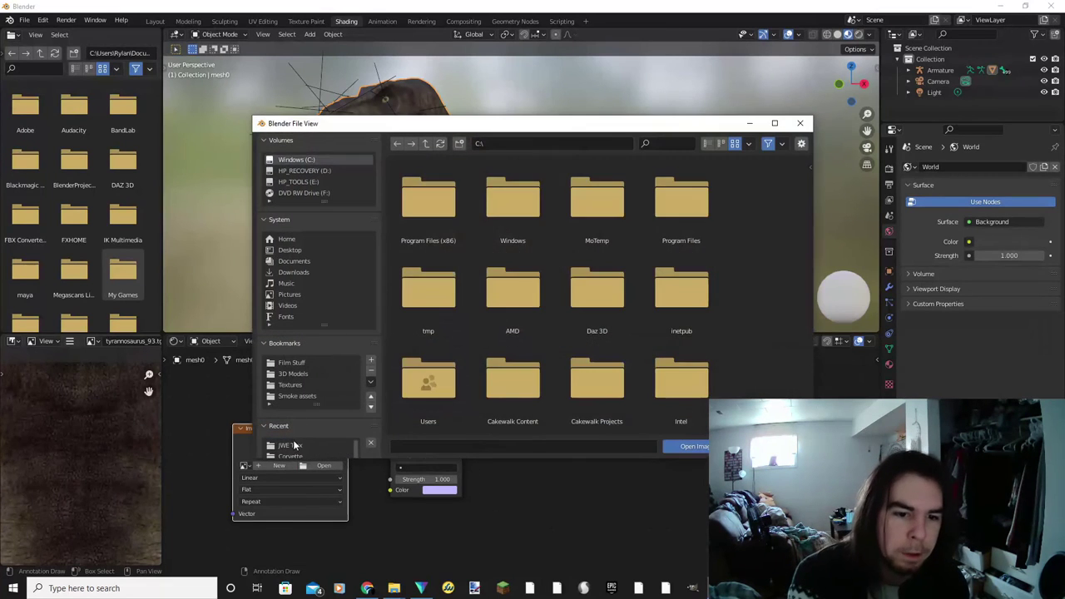
pyautogui.click(290, 446)
pyautogui.moveTo(549, 288); pyautogui.dragTo(562, 356)
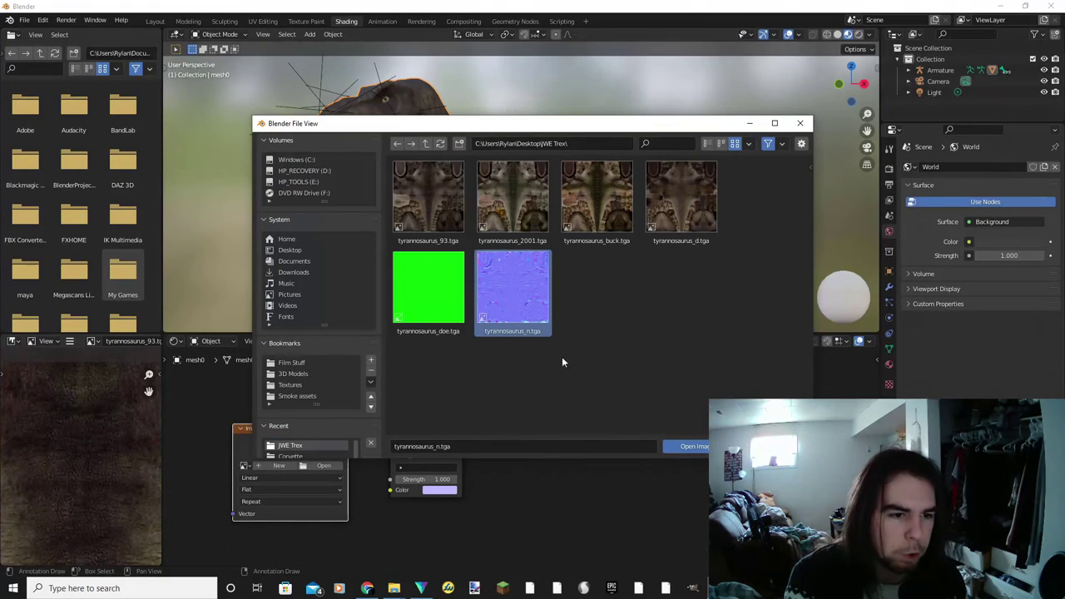
pyautogui.click(691, 446)
pyautogui.moveTo(349, 441); pyautogui.dragTo(390, 490)
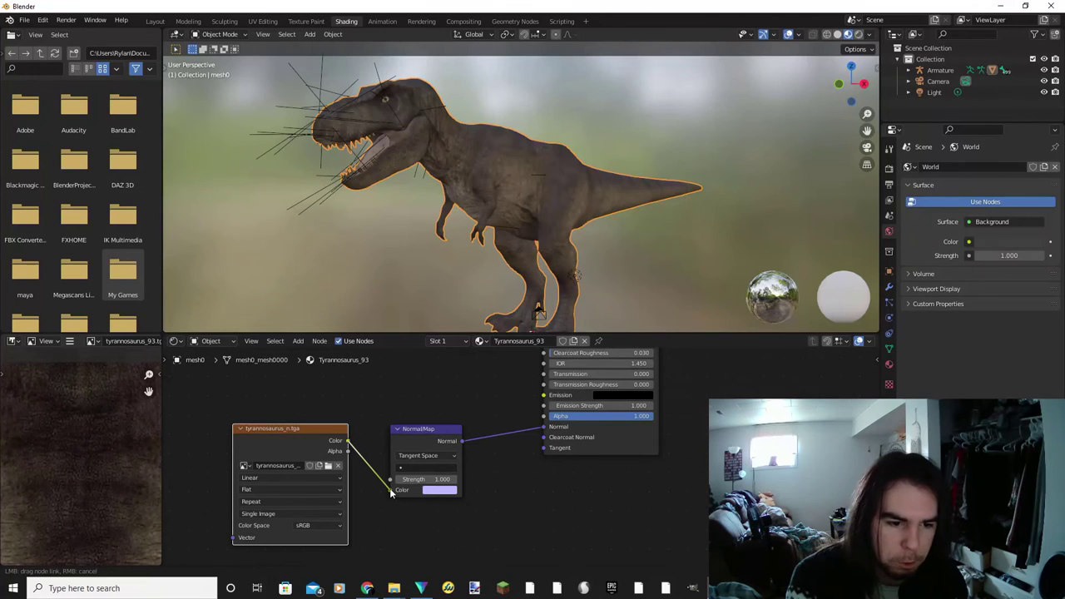
# Orbit and pan around the T-rex to inspect the normal-mapped skin from front and behind.
pyautogui.scroll(4, 528, 198)
pyautogui.scroll(-3, 550, 208)
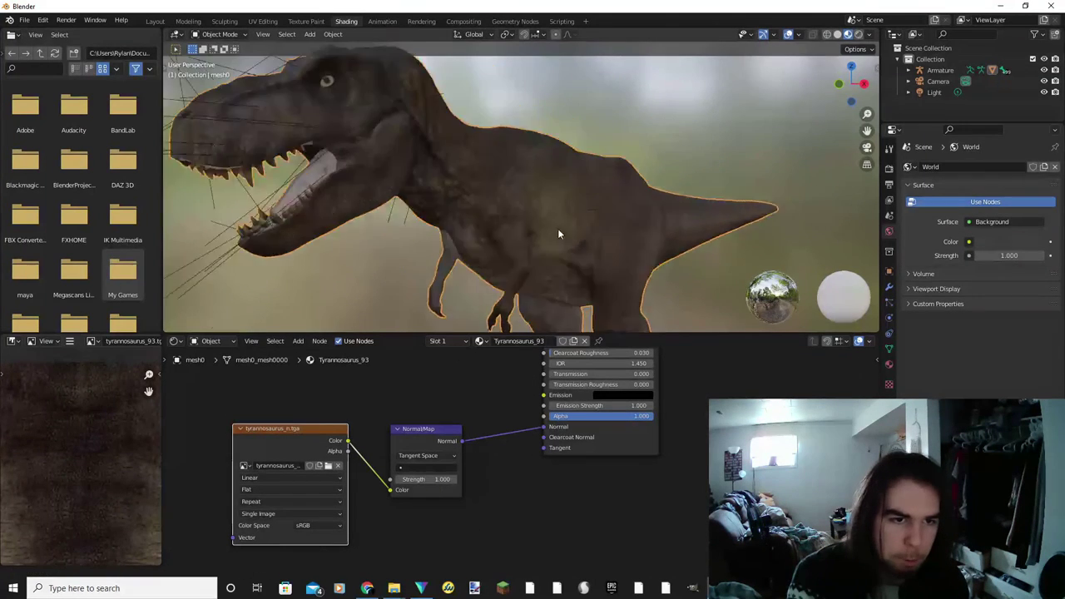
pyautogui.moveTo(557, 230); pyautogui.dragTo(604, 221, button='middle')
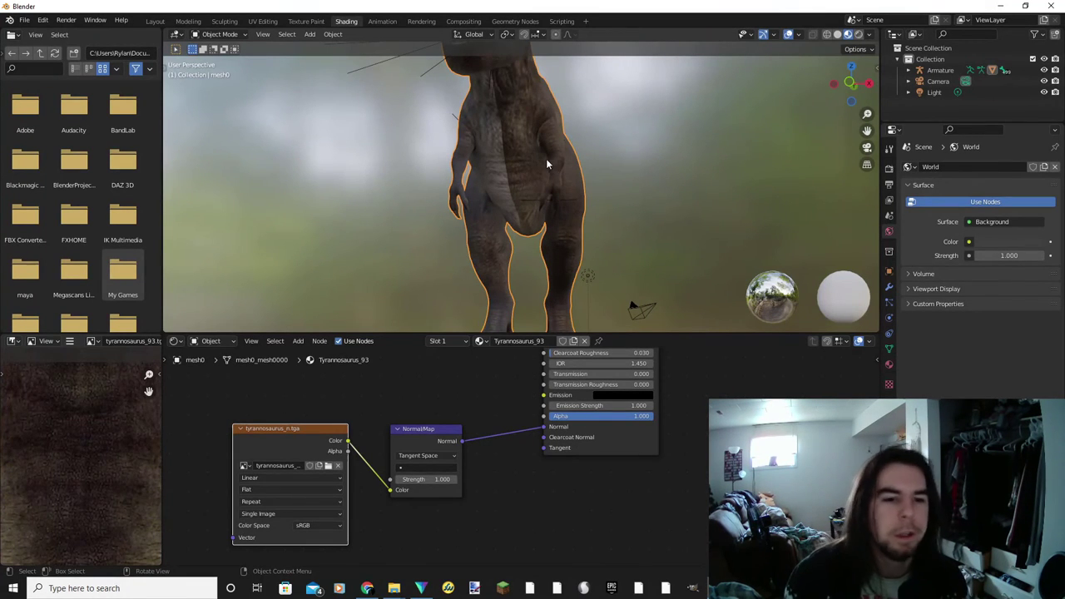
pyautogui.moveTo(620, 262); pyautogui.dragTo(541, 198, button='middle')
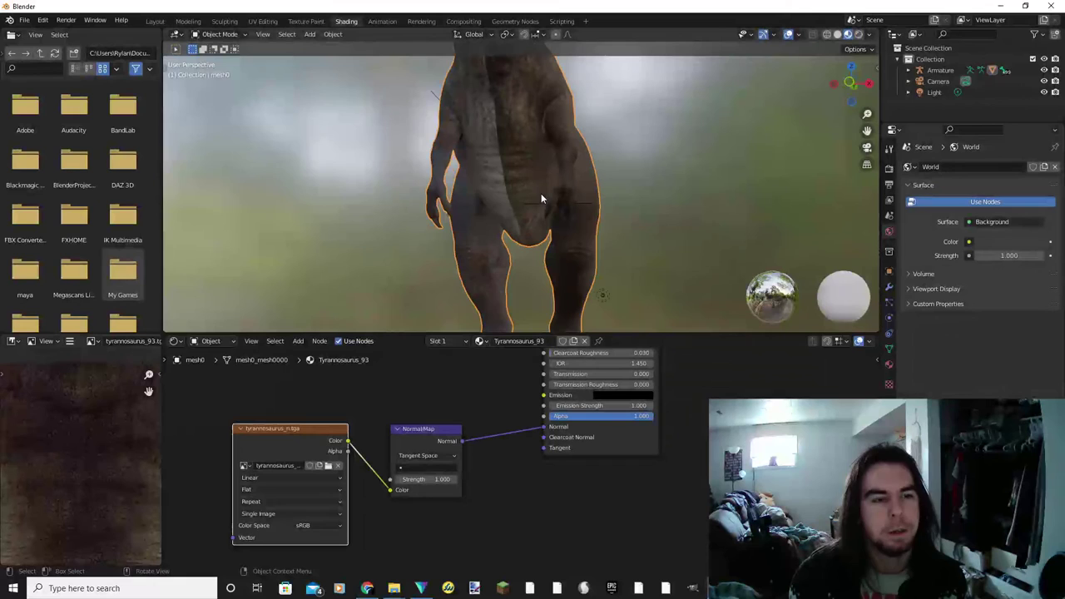
pyautogui.keyDown('shift'); pyautogui.moveTo(514, 148); pyautogui.dragTo(518, 213, button='middle'); pyautogui.keyUp('shift')
pyautogui.keyDown('shift'); pyautogui.scroll(-5, 519, 213); pyautogui.keyUp('shift')
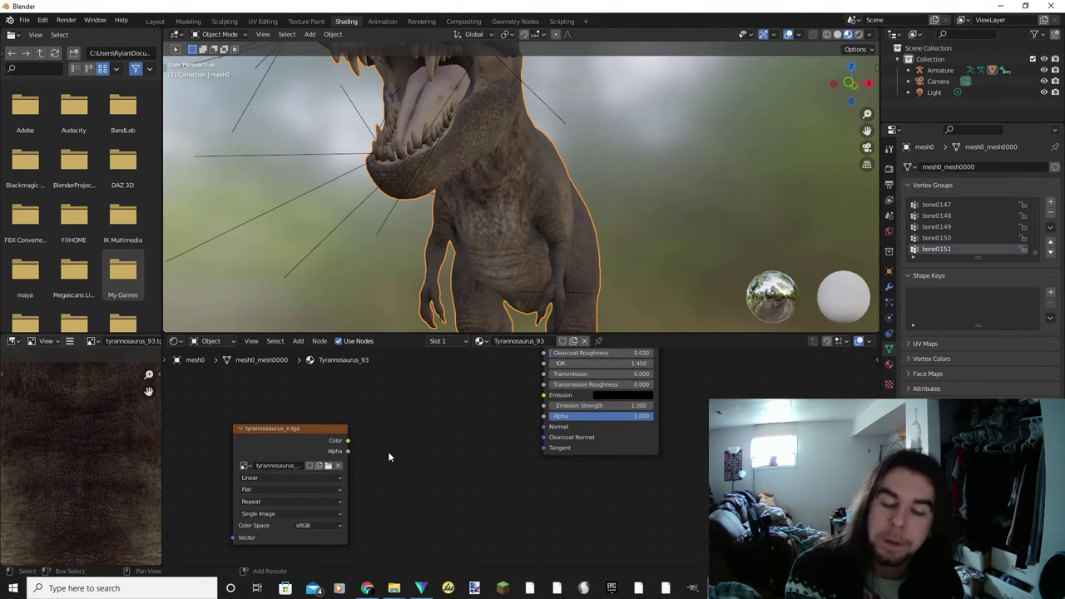
# Add a Bump node fed by tyrannosaurus_93.tga and connect it to the shader's Normal.
pyautogui.hotkey('shift', 'a')
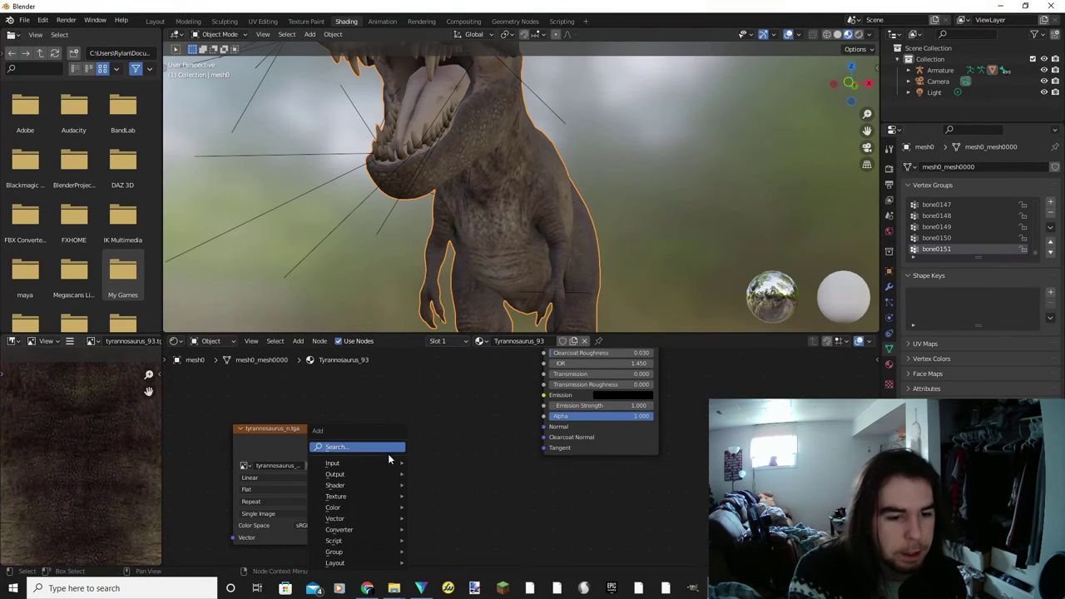
pyautogui.moveTo(358, 526)
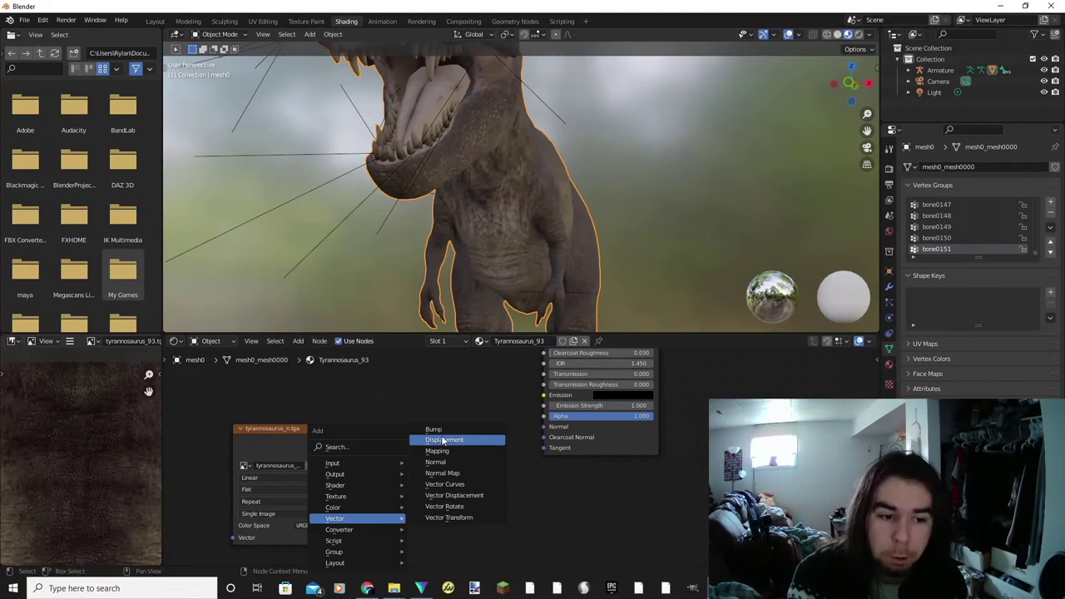
pyautogui.click(434, 429)
pyautogui.click(449, 441)
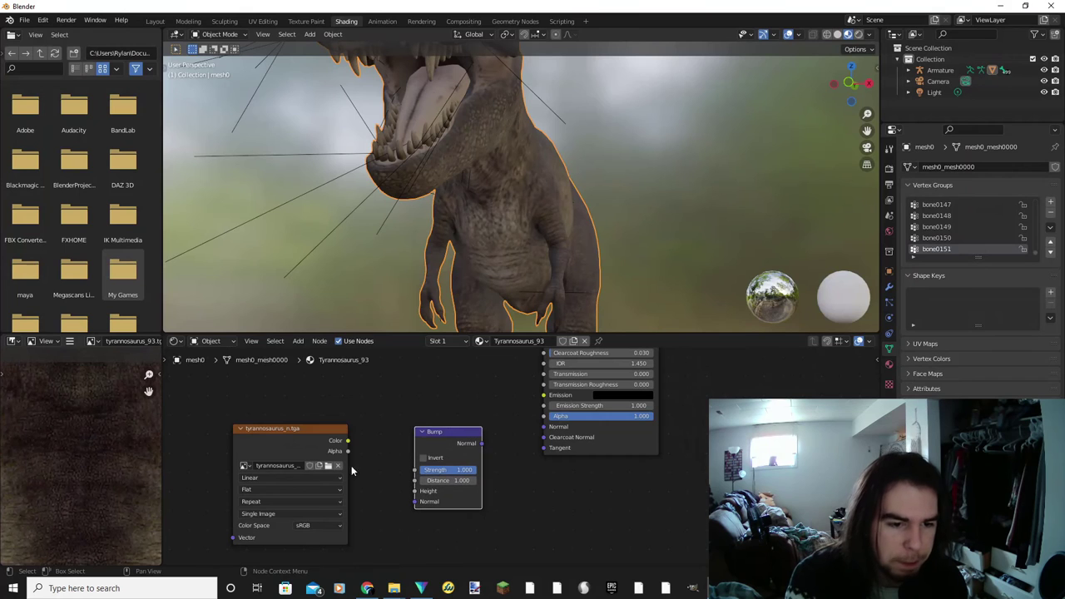
pyautogui.click(244, 466)
pyautogui.click(287, 386)
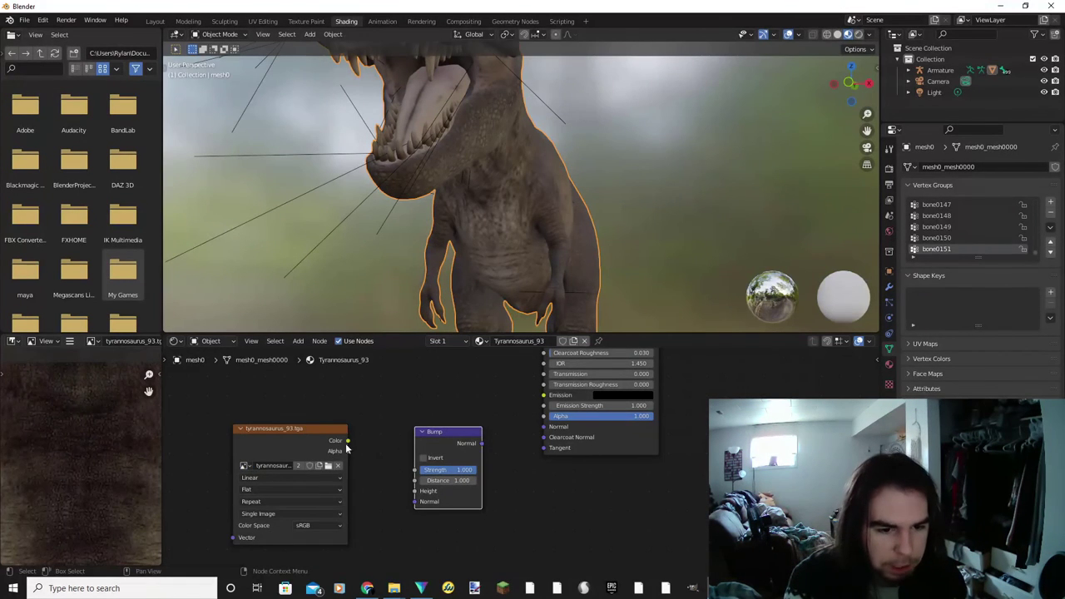
pyautogui.moveTo(348, 441); pyautogui.dragTo(415, 491)
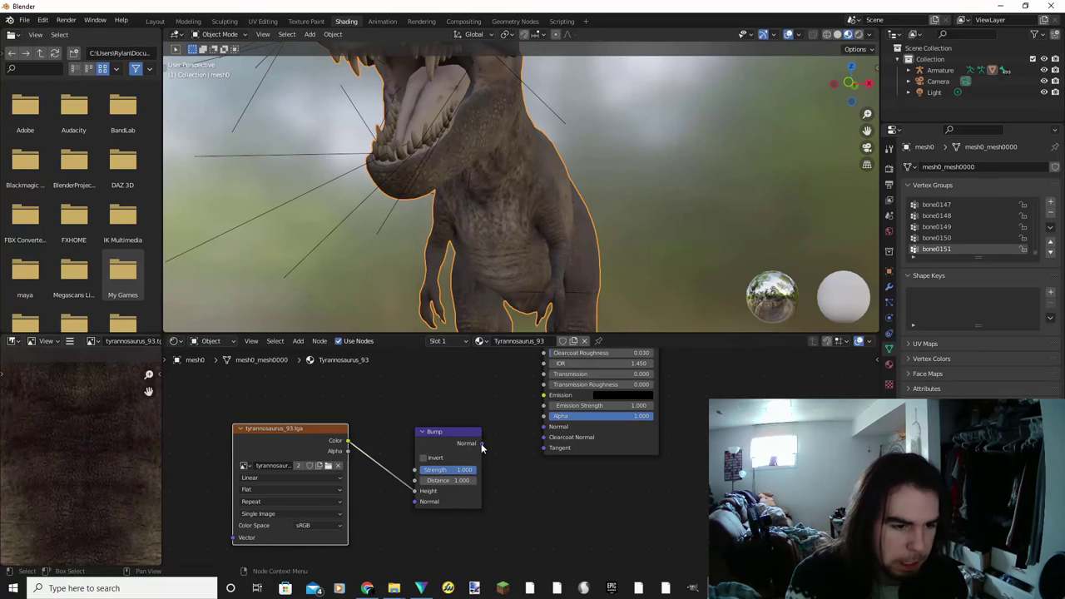
pyautogui.moveTo(480, 446); pyautogui.dragTo(547, 429)
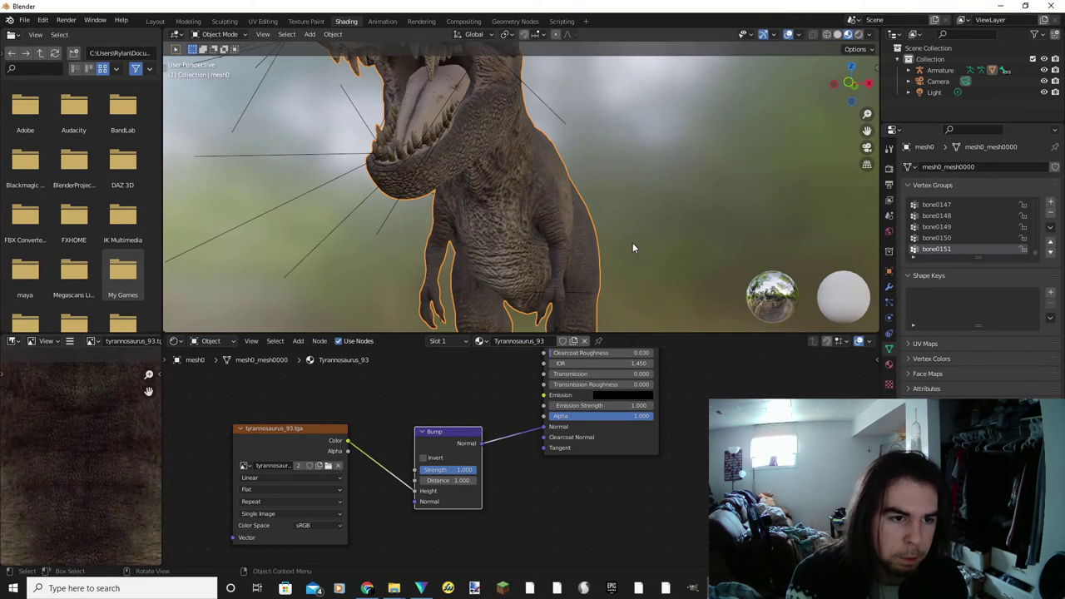
# Lower the Bump Strength to soften the T-rex's skin detail.
pyautogui.moveTo(632, 247); pyautogui.dragTo(551, 236, button='middle')
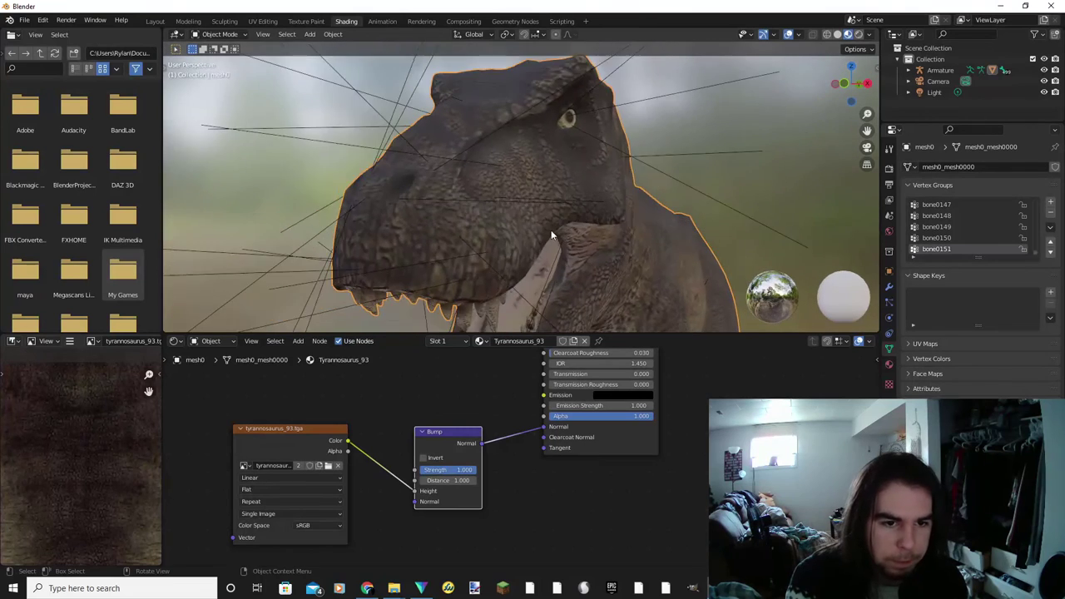
pyautogui.scroll(3, 549, 235)
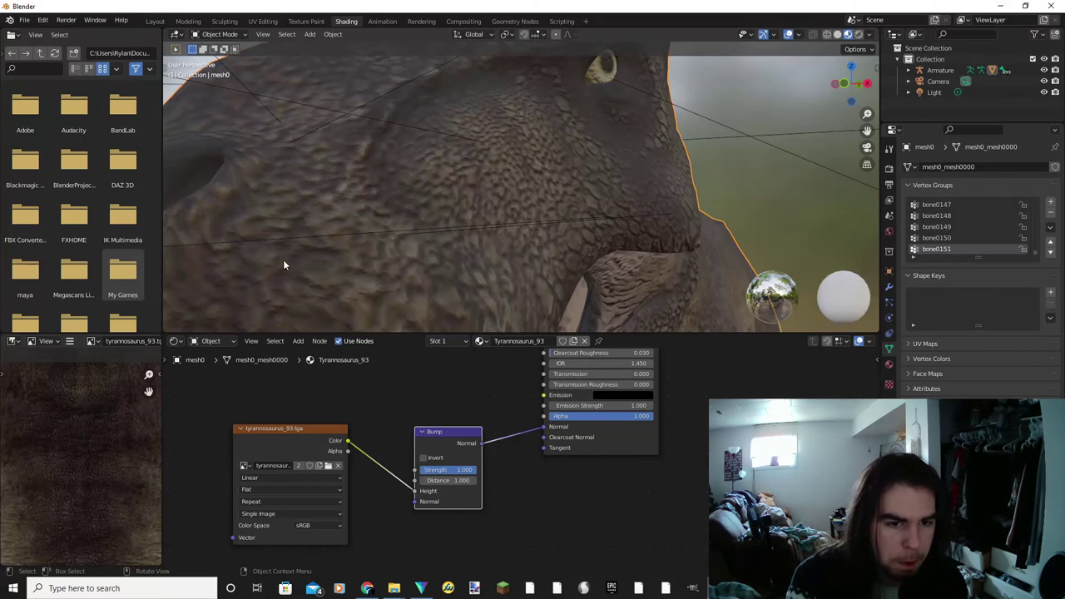
pyautogui.scroll(-8, 609, 275)
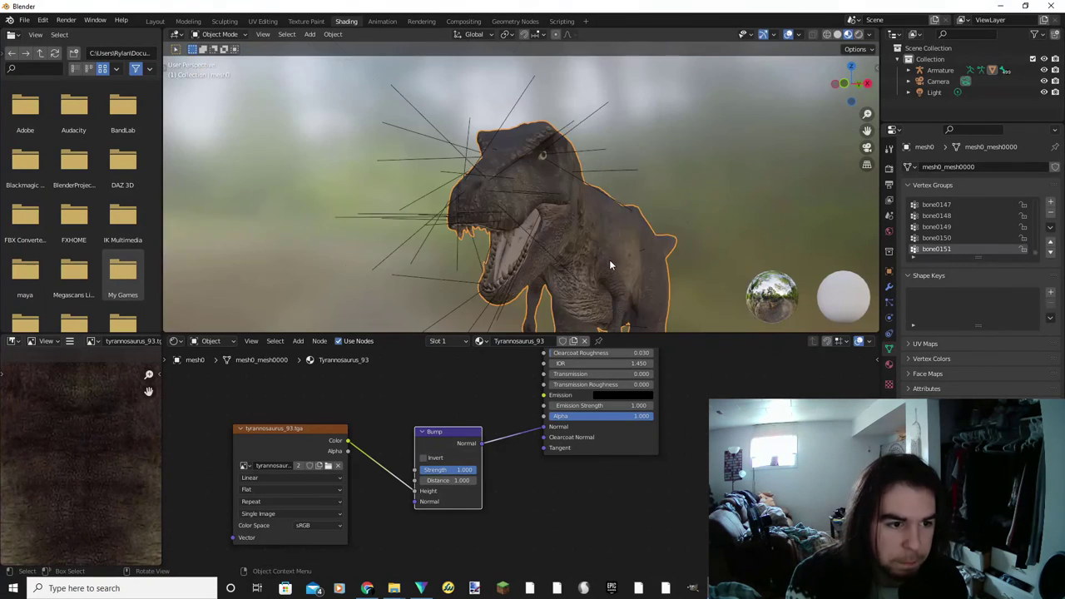
pyautogui.scroll(8, 610, 264)
pyautogui.scroll(6, 580, 200)
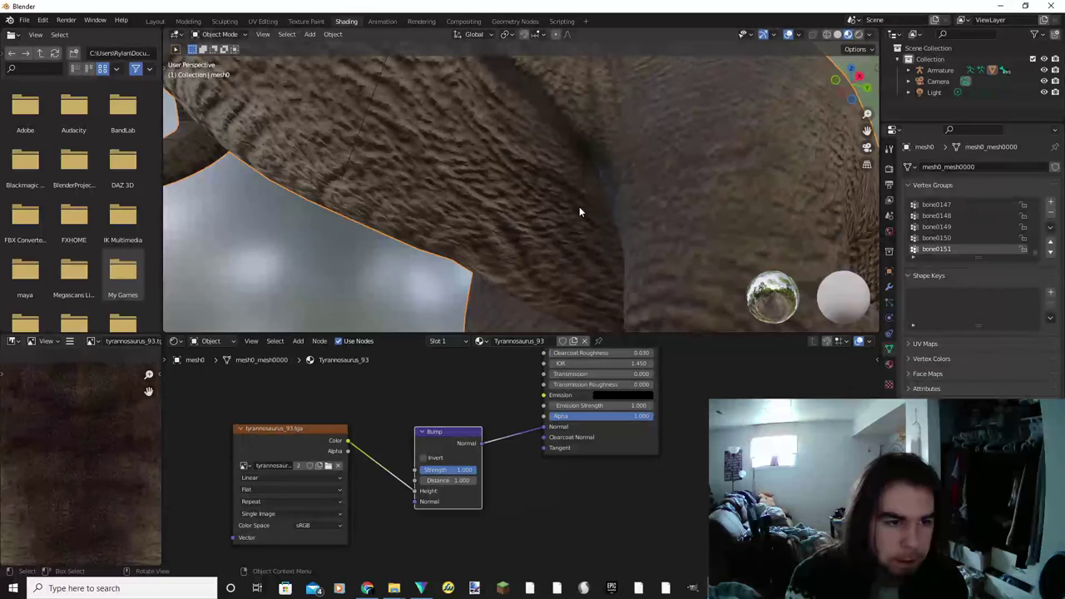
pyautogui.scroll(-2, 526, 234)
pyautogui.scroll(3, 527, 233)
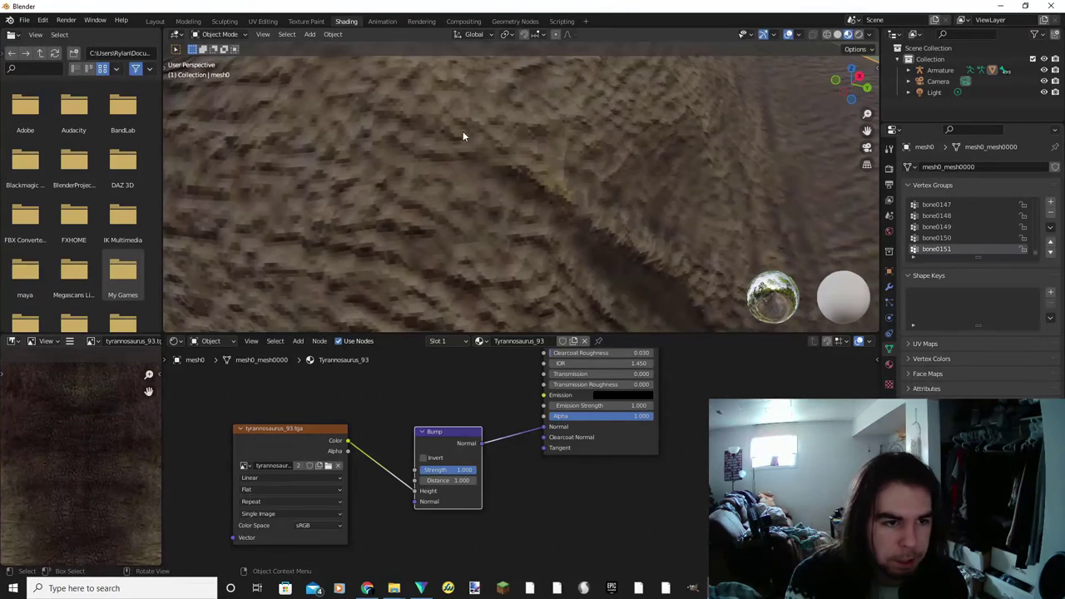
pyautogui.moveTo(455, 471); pyautogui.dragTo(412, 470)
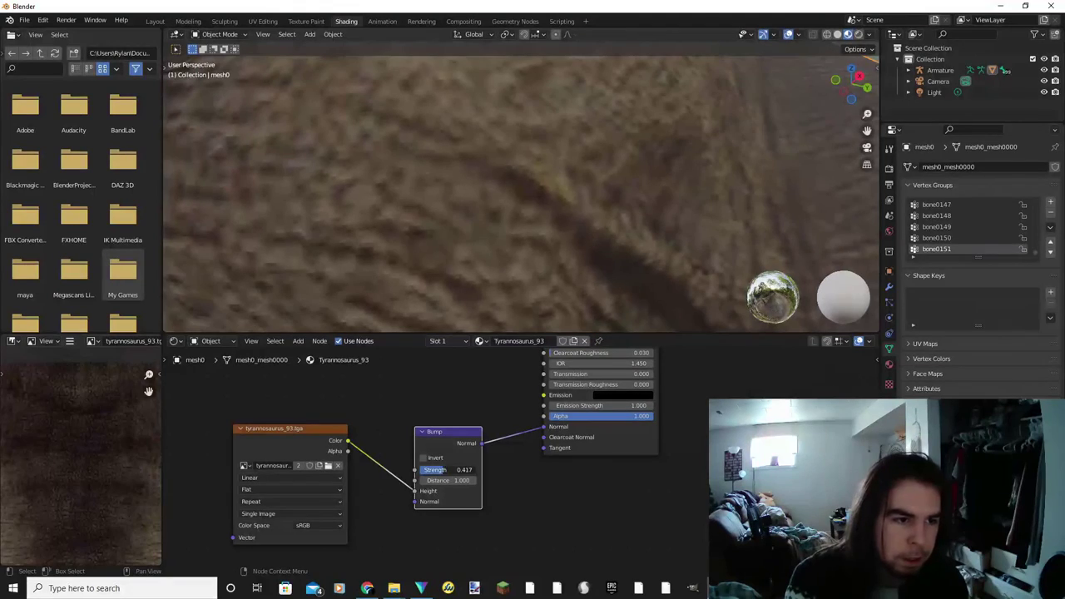
# Raise the Bump Distance to 16 and reduce Strength to about 0.325.
pyautogui.scroll(-8, 524, 222)
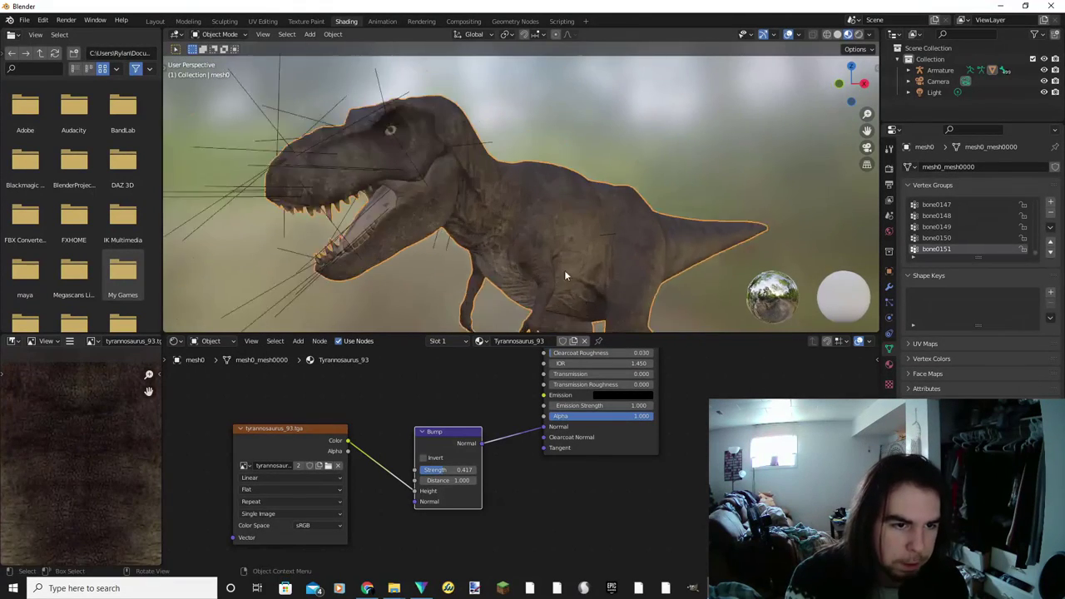
pyautogui.scroll(6, 562, 256)
pyautogui.moveTo(599, 270)
pyautogui.mouseDown(button='middle')
pyautogui.moveTo(619, 267)
pyautogui.moveTo(603, 265)
pyautogui.mouseUp(button='middle')
pyautogui.moveTo(447, 469); pyautogui.dragTo(541, 480)
pyautogui.scroll(-6, 513, 240)
pyautogui.moveTo(513, 240)
pyautogui.mouseDown(button='middle')
pyautogui.moveTo(594, 176)
pyautogui.moveTo(527, 240)
pyautogui.mouseUp(button='middle')
pyautogui.scroll(2, 527, 240)
pyautogui.moveTo(453, 475); pyautogui.dragTo(420, 475)
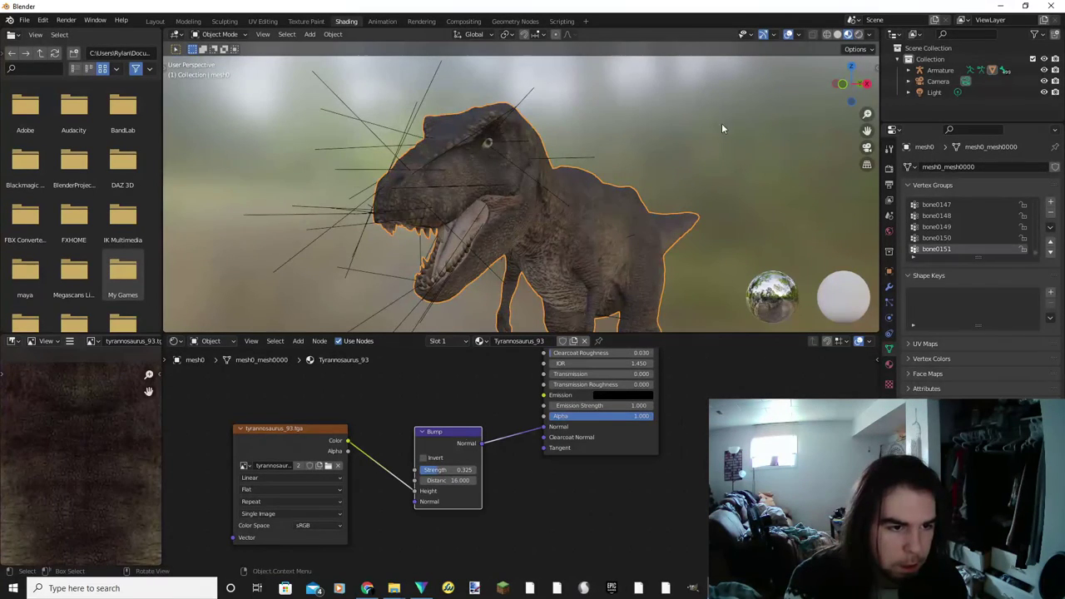
pyautogui.moveTo(722, 123); pyautogui.dragTo(649, 216, button='middle')
# Rearrange the two image texture nodes in the Shading node editor to make room.
pyautogui.click(153, 21)
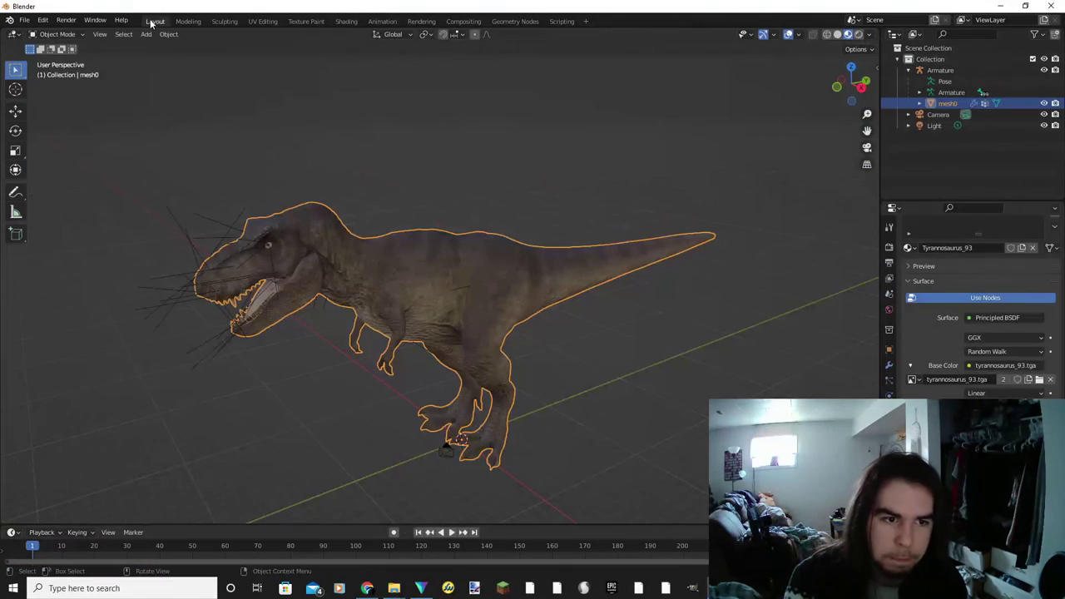
pyautogui.scroll(2, 391, 325)
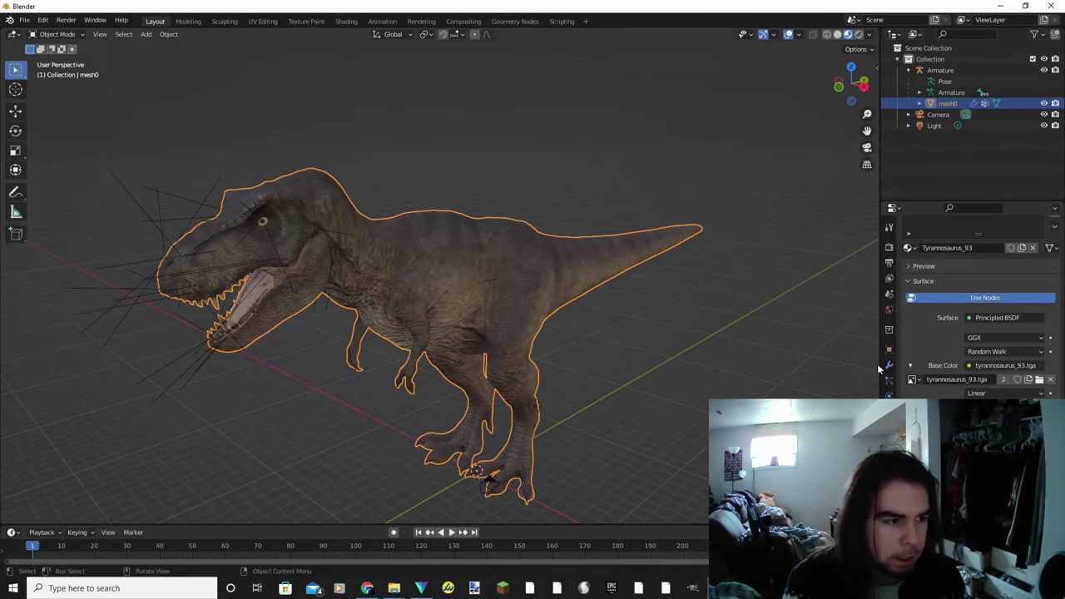
pyautogui.click(346, 20)
pyautogui.scroll(-2, 399, 458)
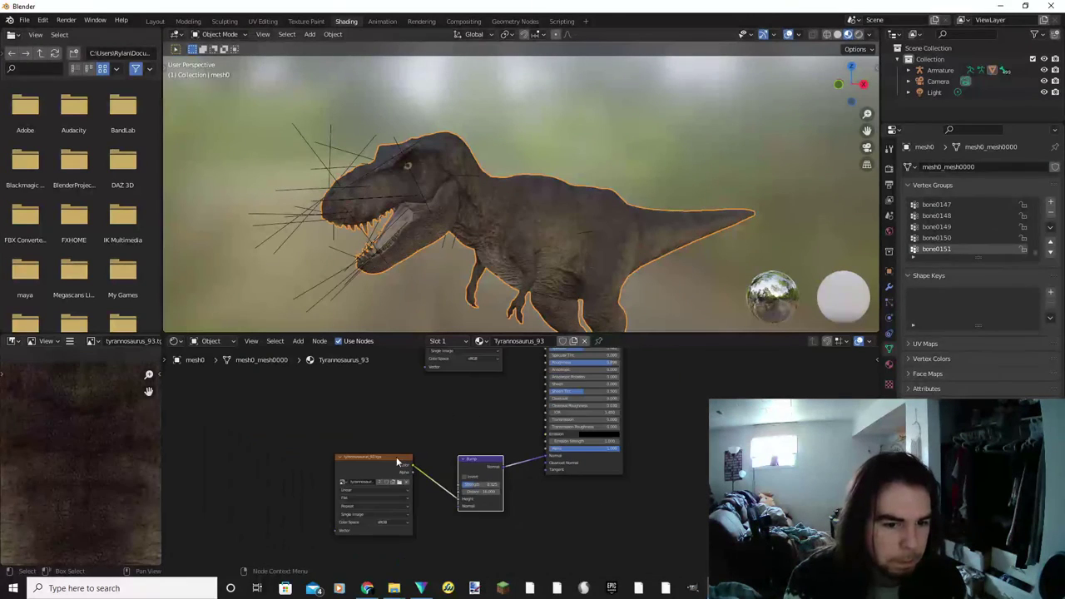
pyautogui.click(400, 458)
pyautogui.moveTo(389, 470); pyautogui.dragTo(379, 370)
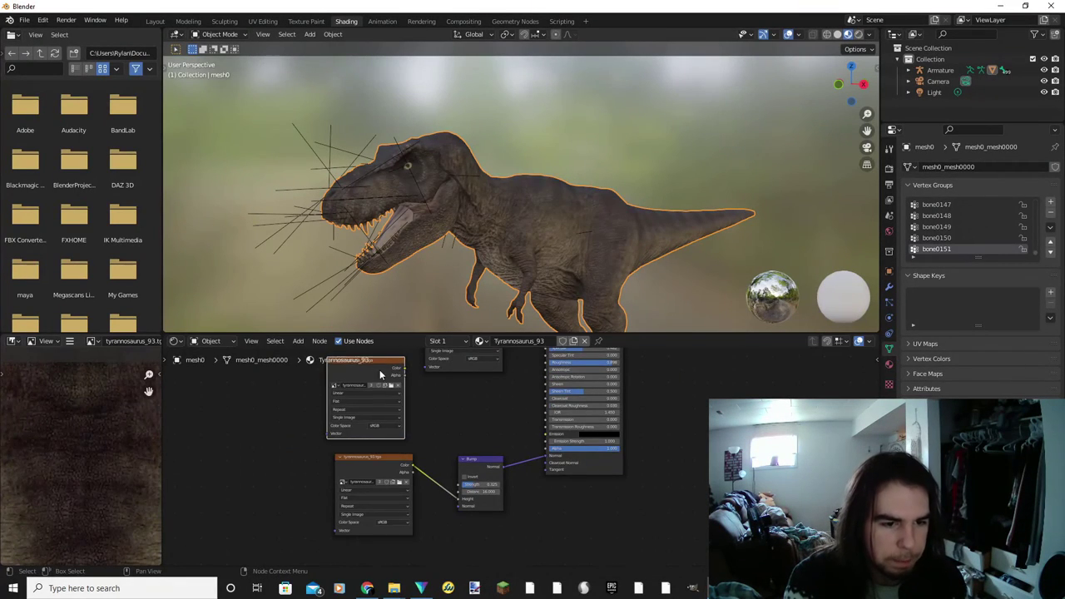
pyautogui.scroll(2, 416, 369)
pyautogui.moveTo(478, 383); pyautogui.dragTo(405, 365)
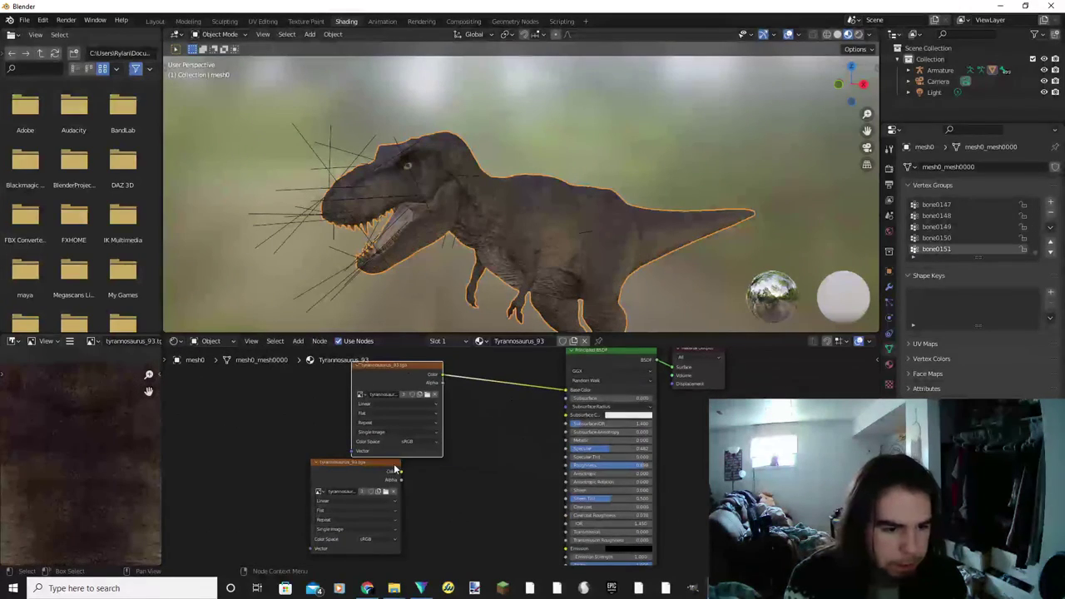
# Link the lower texture's Color to Roughness through a Hue/Saturation/Value node.
pyautogui.moveTo(400, 472); pyautogui.dragTo(574, 467)
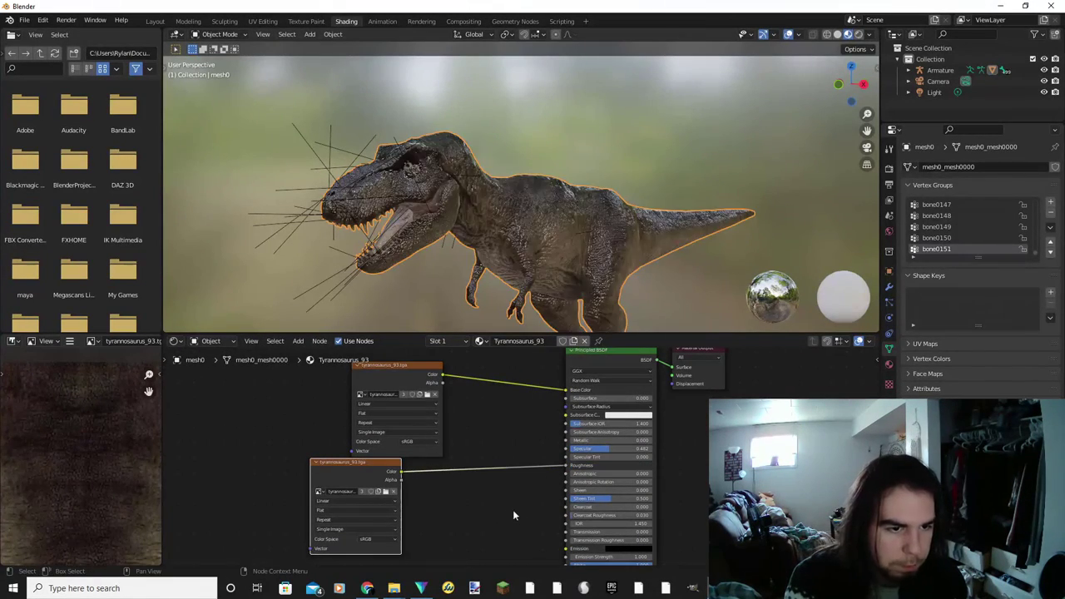
pyautogui.hotkey('shift', 'a')
pyautogui.click(566, 370)
pyautogui.click(507, 471)
pyautogui.scroll(6, 479, 219)
pyautogui.moveTo(480, 219); pyautogui.dragTo(482, 220, button='middle')
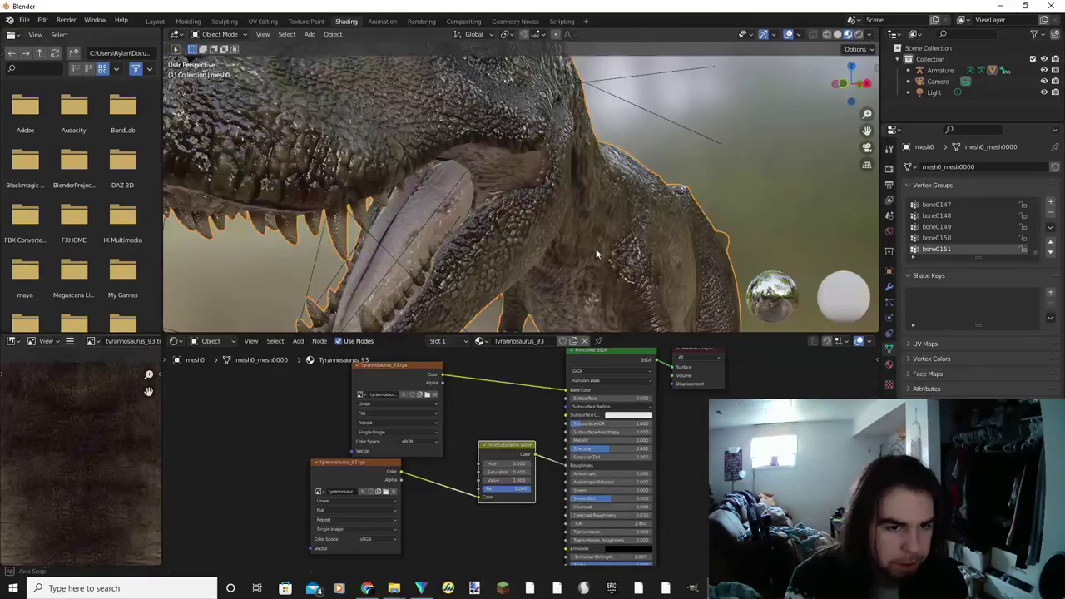
pyautogui.moveTo(596, 249); pyautogui.dragTo(524, 245, button='middle')
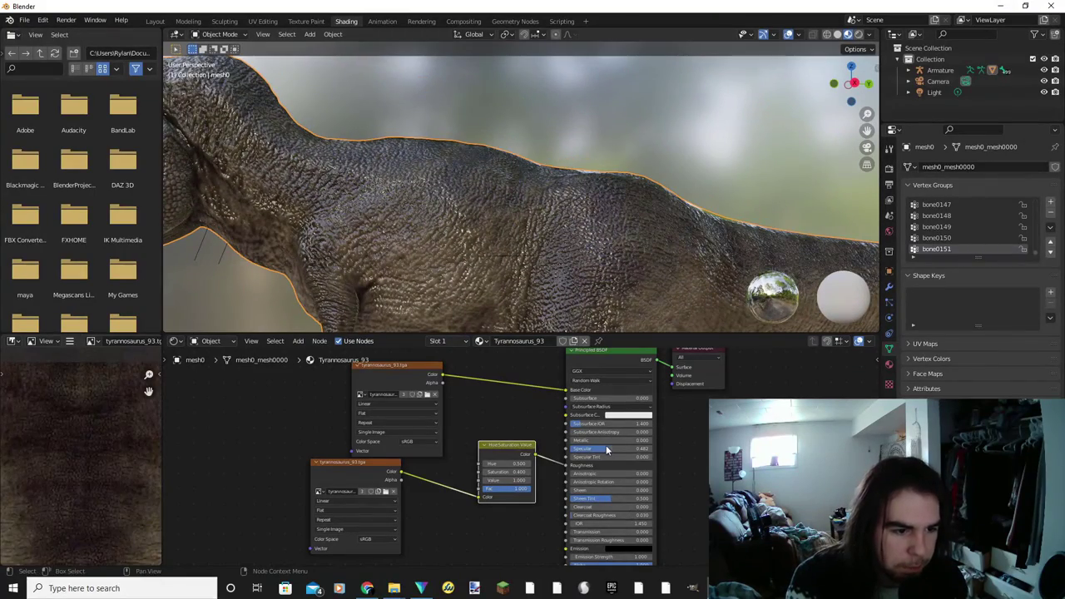
# Lower Specular to about 0.065 and return to the Layout workspace.
pyautogui.moveTo(606, 448); pyautogui.dragTo(582, 449)
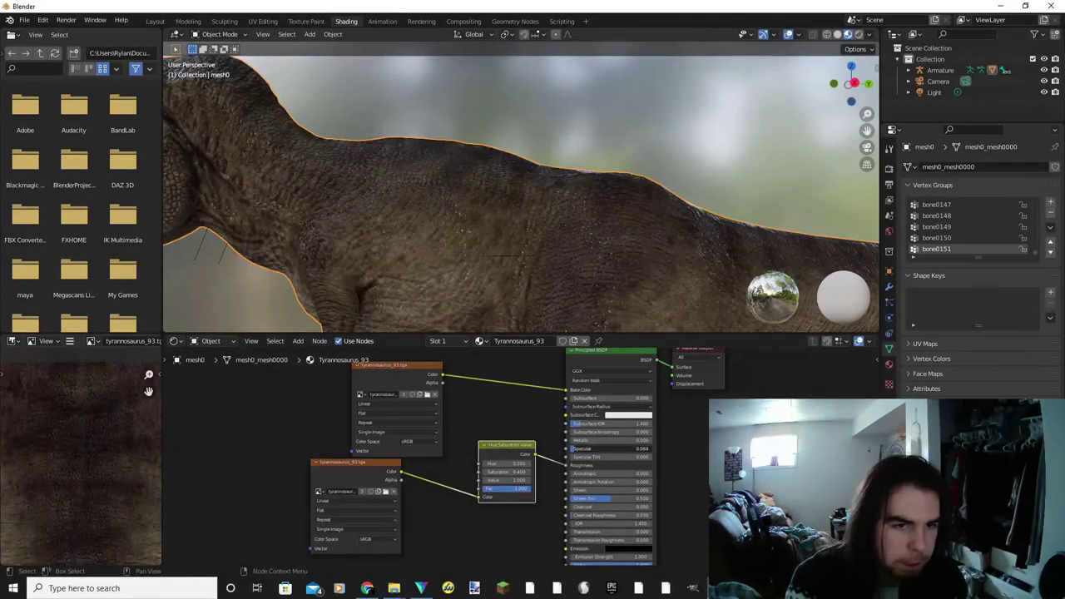
pyautogui.scroll(-5, 442, 254)
pyautogui.moveTo(442, 254); pyautogui.dragTo(503, 268, button='middle')
pyautogui.scroll(4, 499, 265)
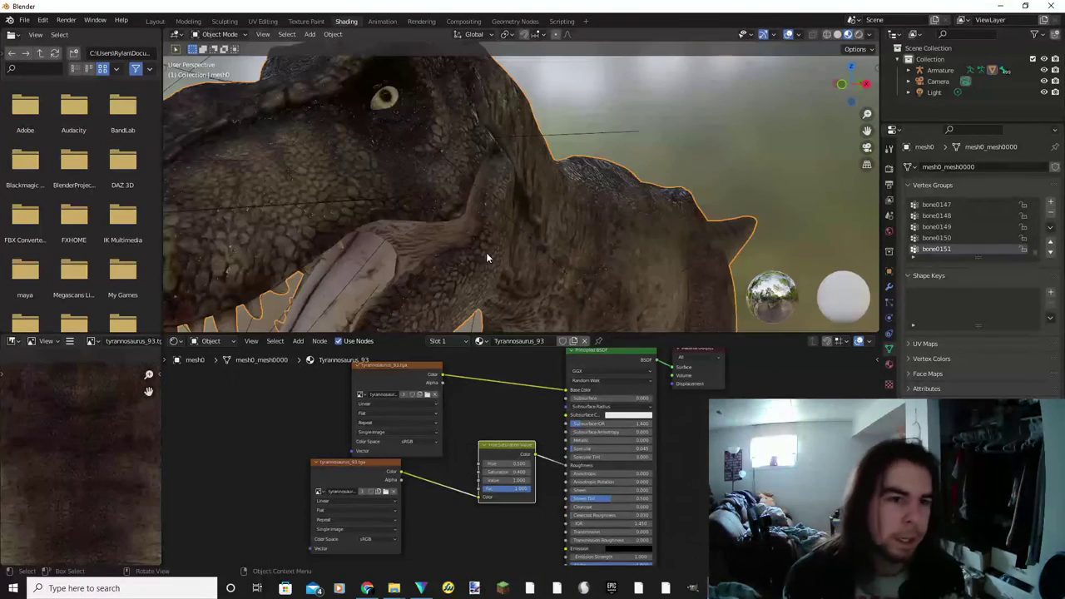
pyautogui.click(154, 21)
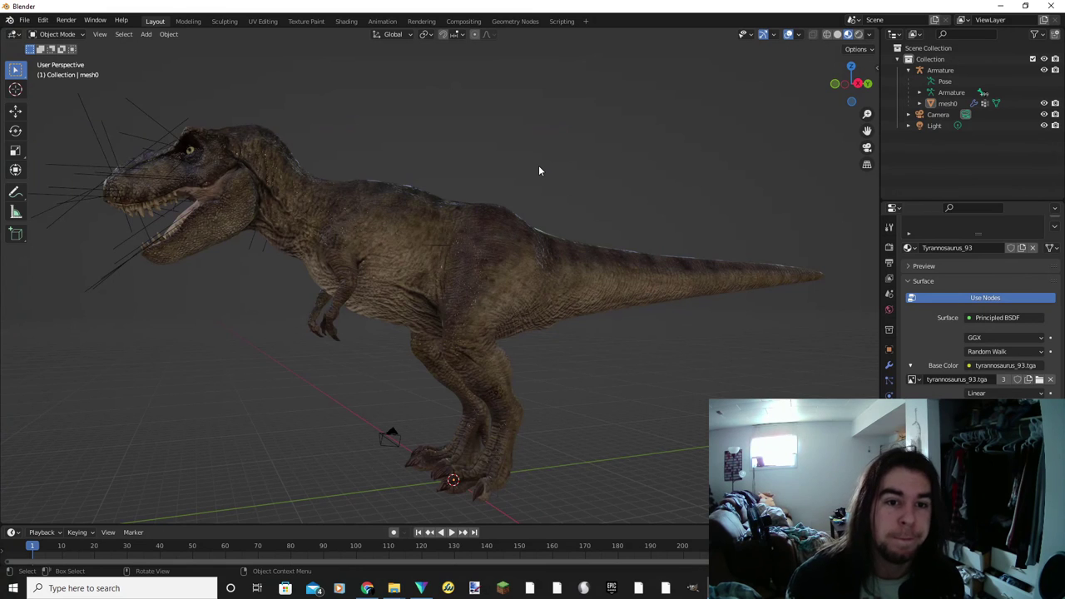
pyautogui.moveTo(514, 233); pyautogui.dragTo(463, 192, button='middle')
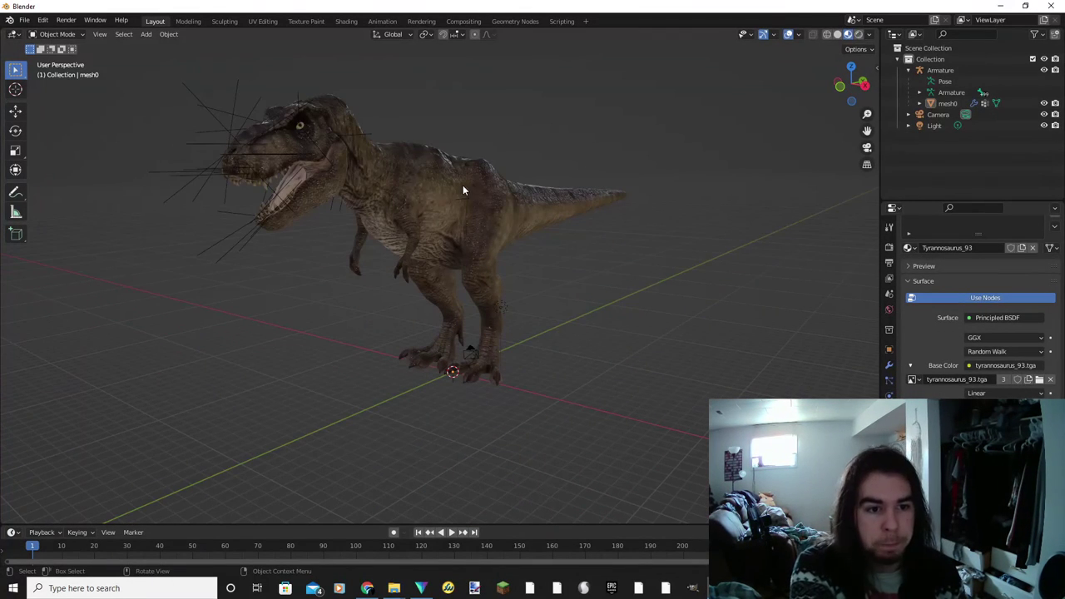
pyautogui.moveTo(369, 228); pyautogui.dragTo(428, 243, button='middle')
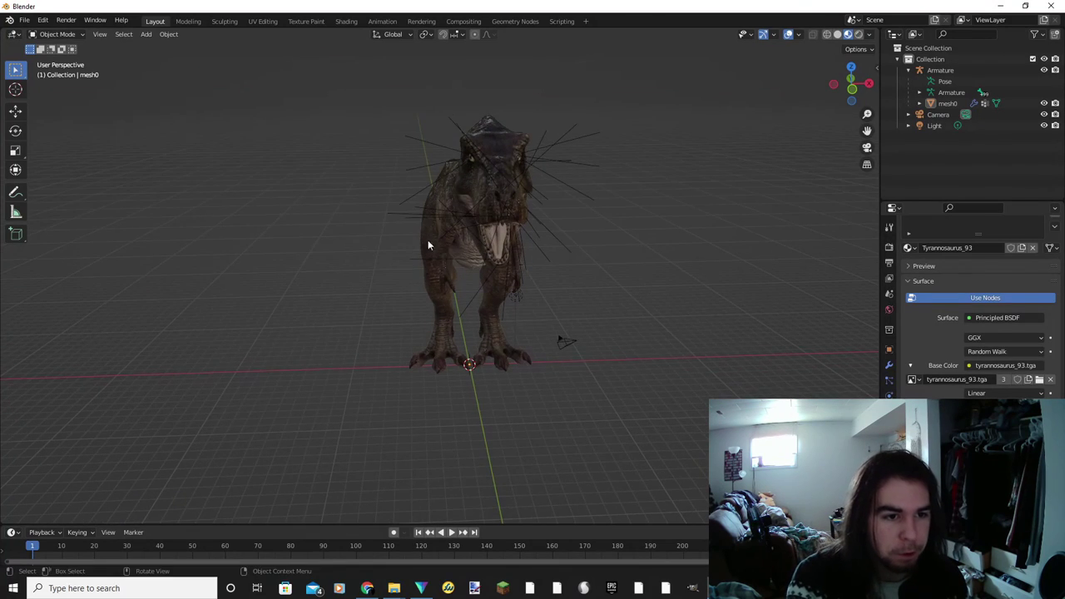
pyautogui.moveTo(509, 315); pyautogui.dragTo(552, 321, button='middle')
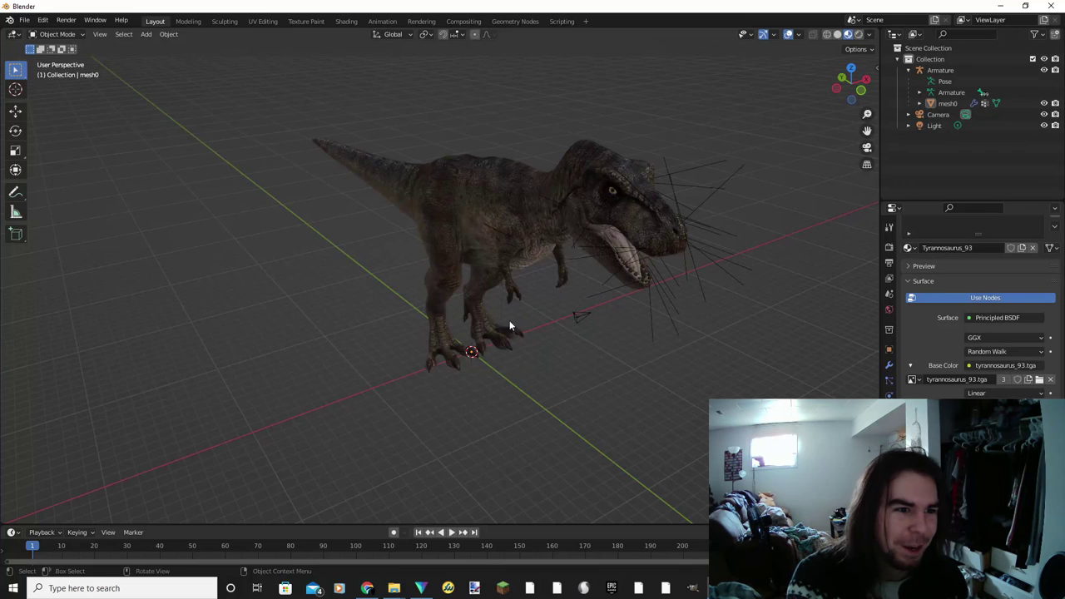
pyautogui.moveTo(609, 335); pyautogui.dragTo(690, 159, button='middle')
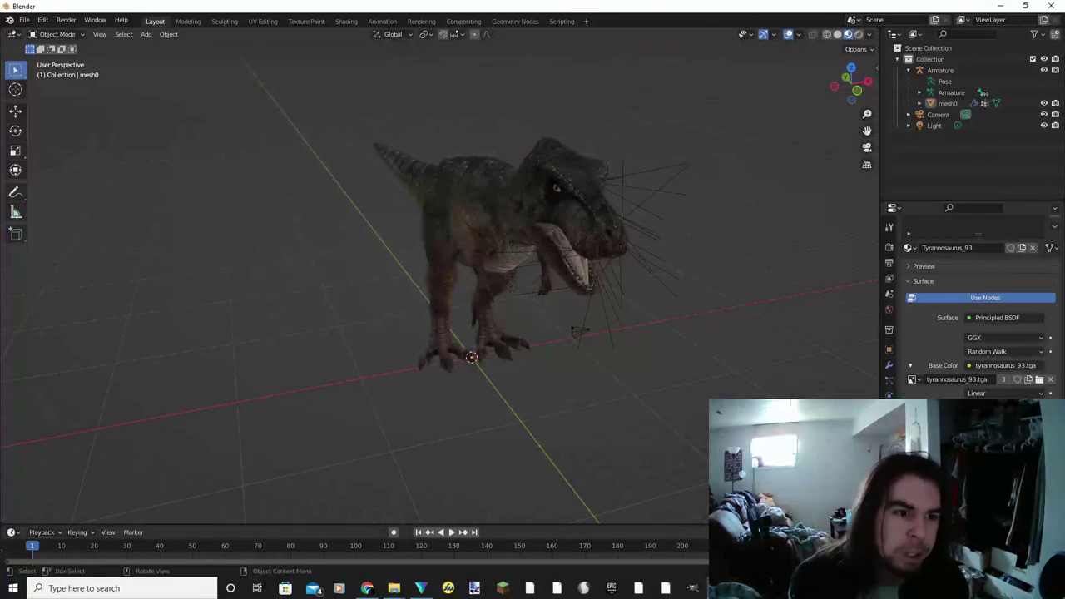
pyautogui.moveTo(744, 302); pyautogui.dragTo(736, 342, button='middle')
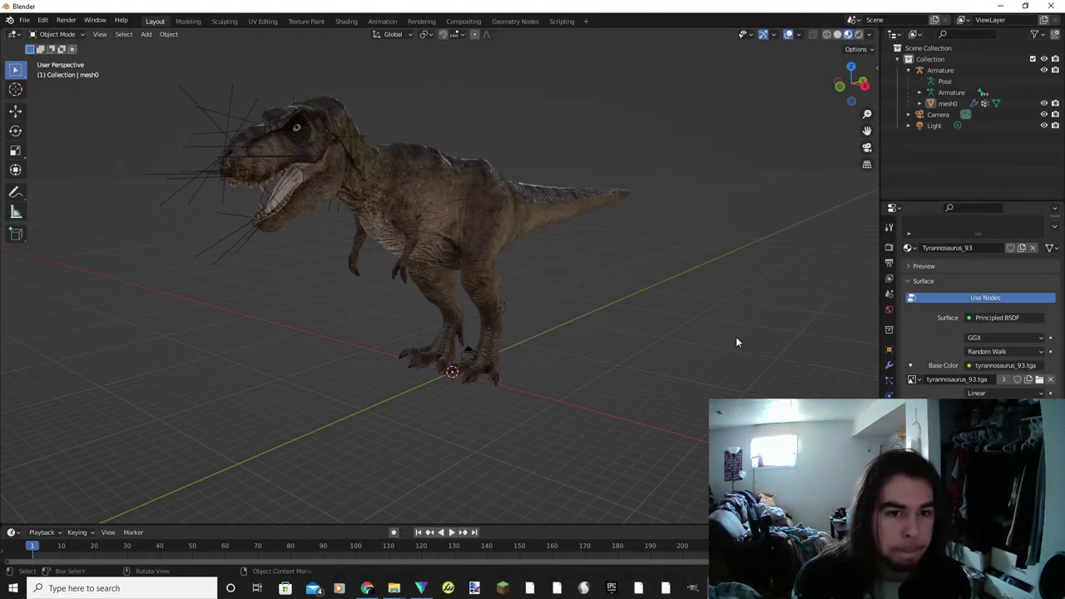
# Switch the viewport shading to Rendered to preview the lit T-rex.
pyautogui.click(859, 35)
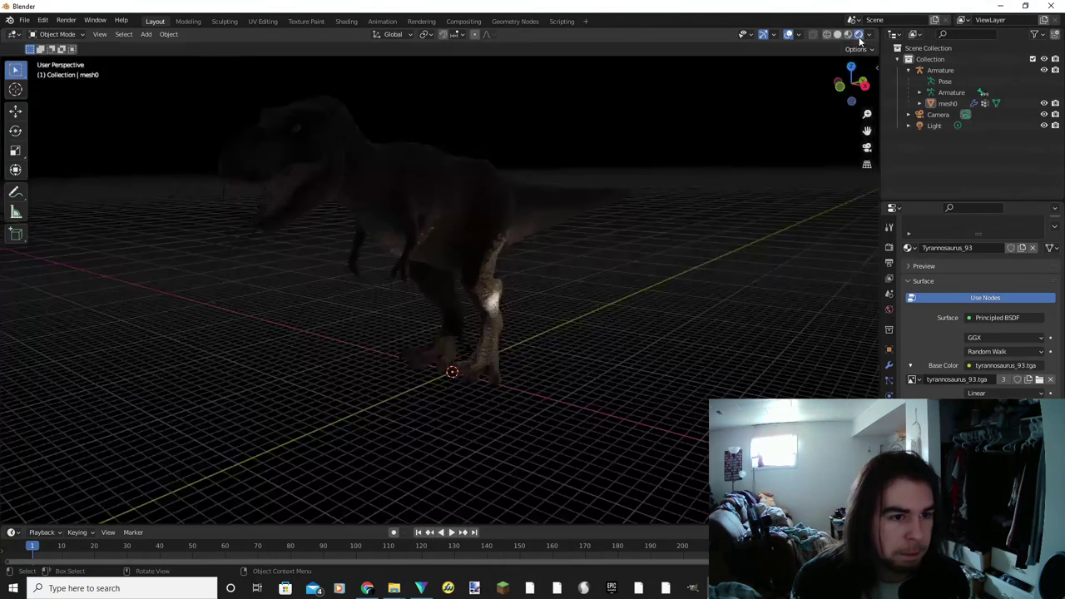